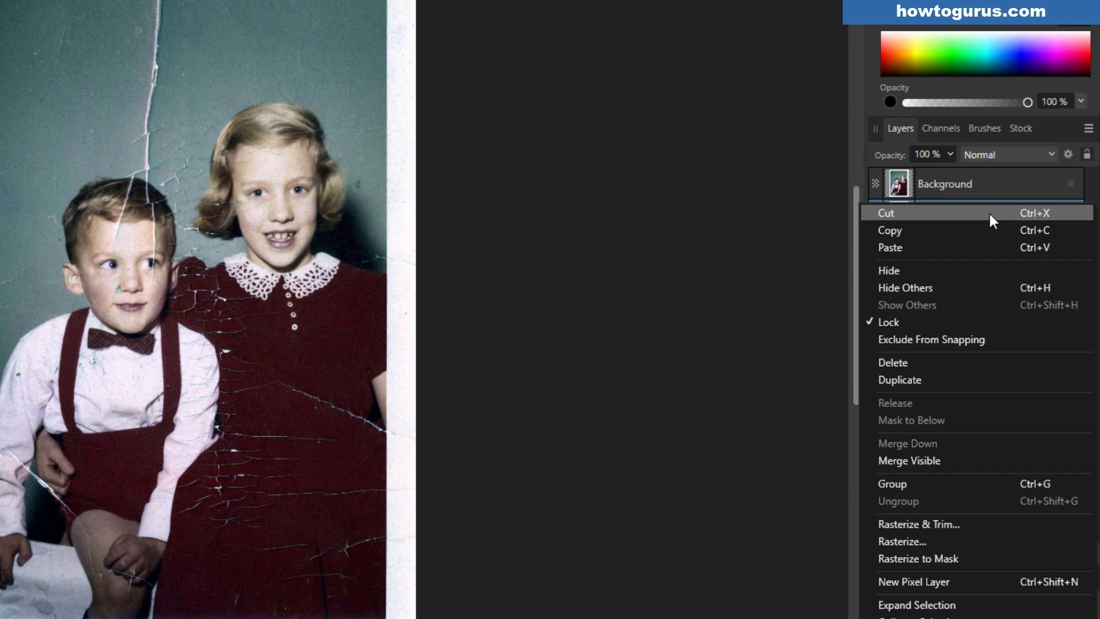
- Duplicate the locked Background layer and move the copy to the top of the layer stack
{"action": "left_click", "coordinate": [938, 380]}
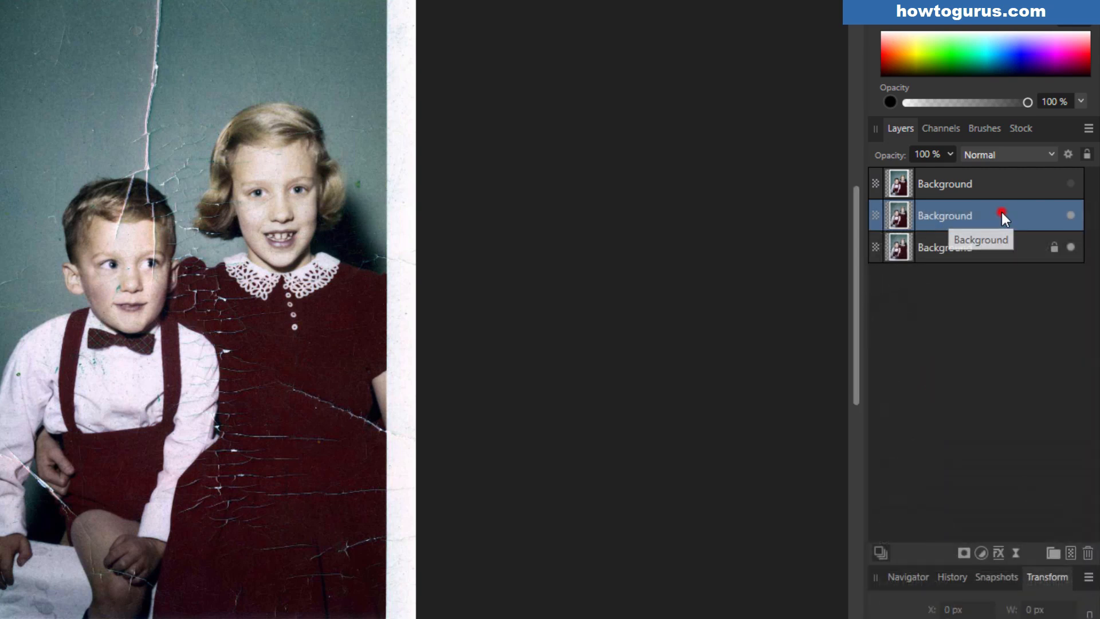
{"action": "left_click_drag", "start_coordinate": [1001, 212], "coordinate": [999, 166]}
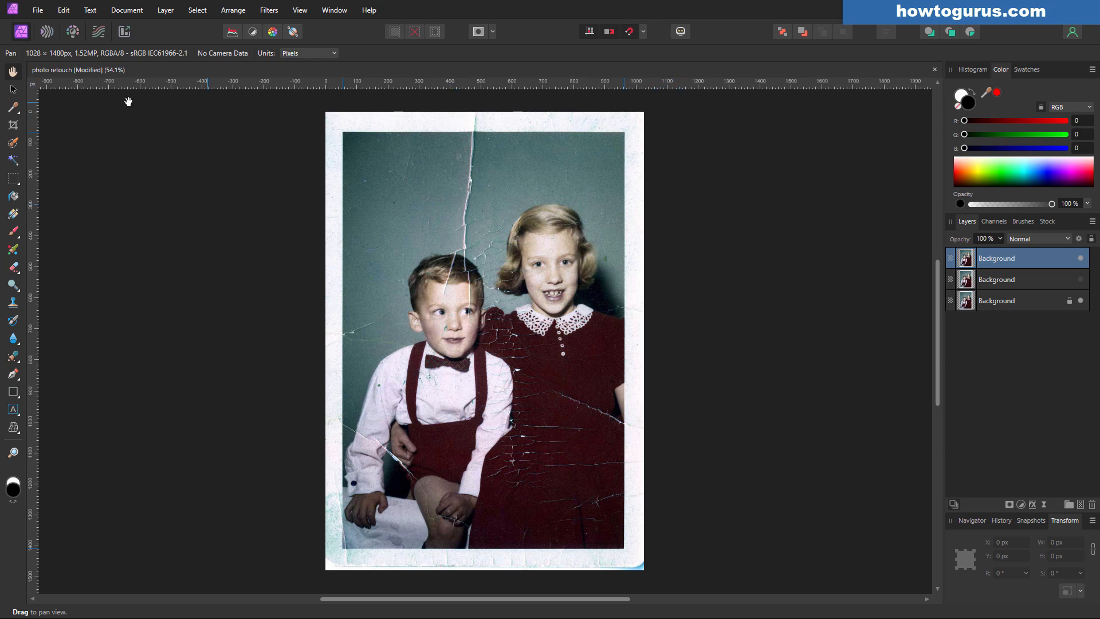
- Place two horizontal and two vertical guides along the edges where the picture meets its white border
{"action": "left_click", "coordinate": [12, 89]}
{"action": "left_click_drag", "start_coordinate": [641, 86], "coordinate": [673, 131]}
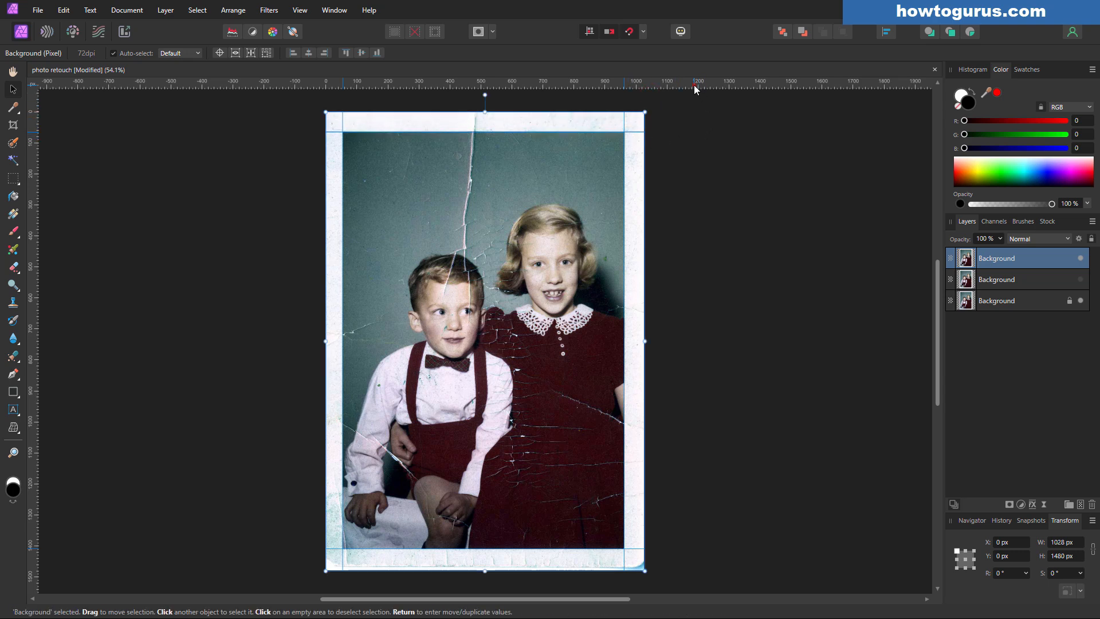
{"action": "left_click_drag", "start_coordinate": [695, 87], "coordinate": [674, 548]}
{"action": "left_click_drag", "start_coordinate": [33, 434], "coordinate": [342, 428]}
{"action": "left_click_drag", "start_coordinate": [32, 431], "coordinate": [624, 425]}
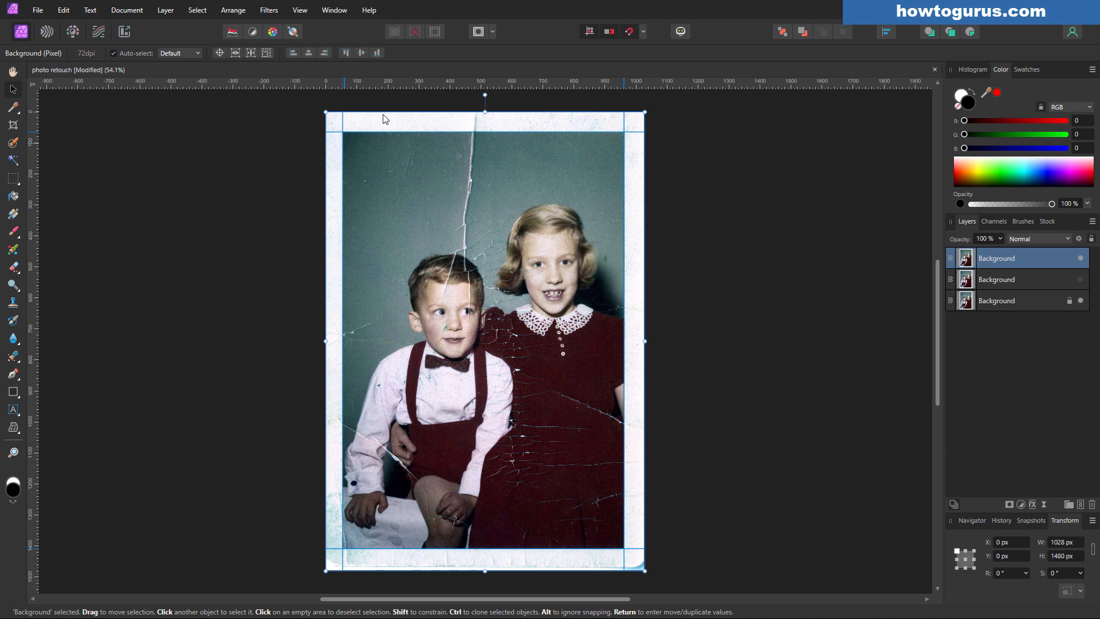
- Select the picture area inside the four guides with a rectangular marquee of about 907 × 1344 px
{"action": "left_click", "coordinate": [17, 181]}
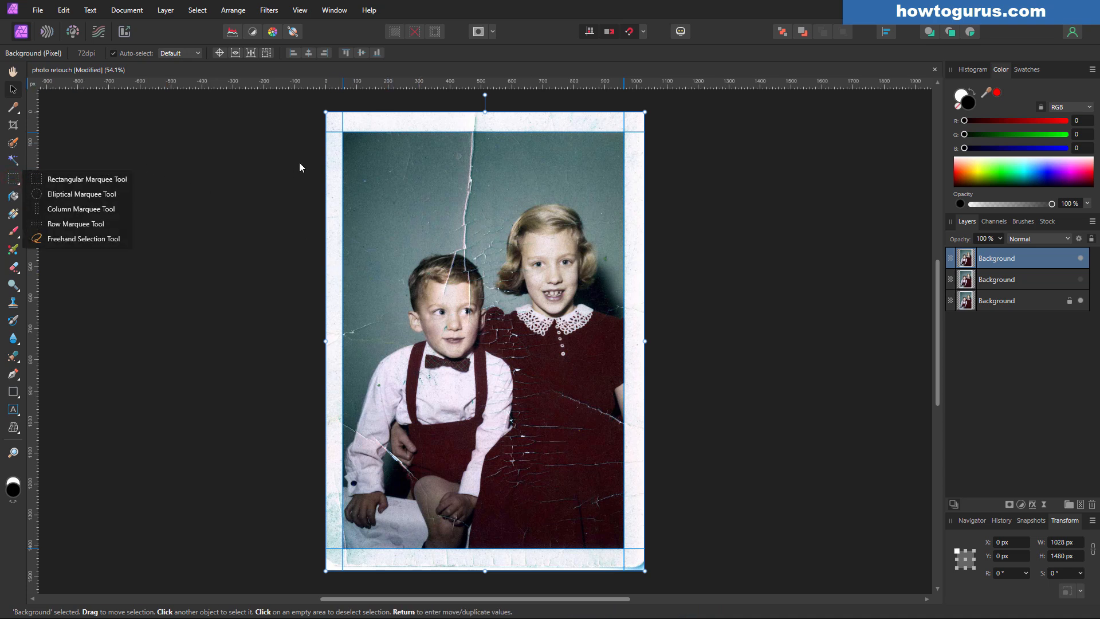
{"action": "left_click", "coordinate": [98, 178]}
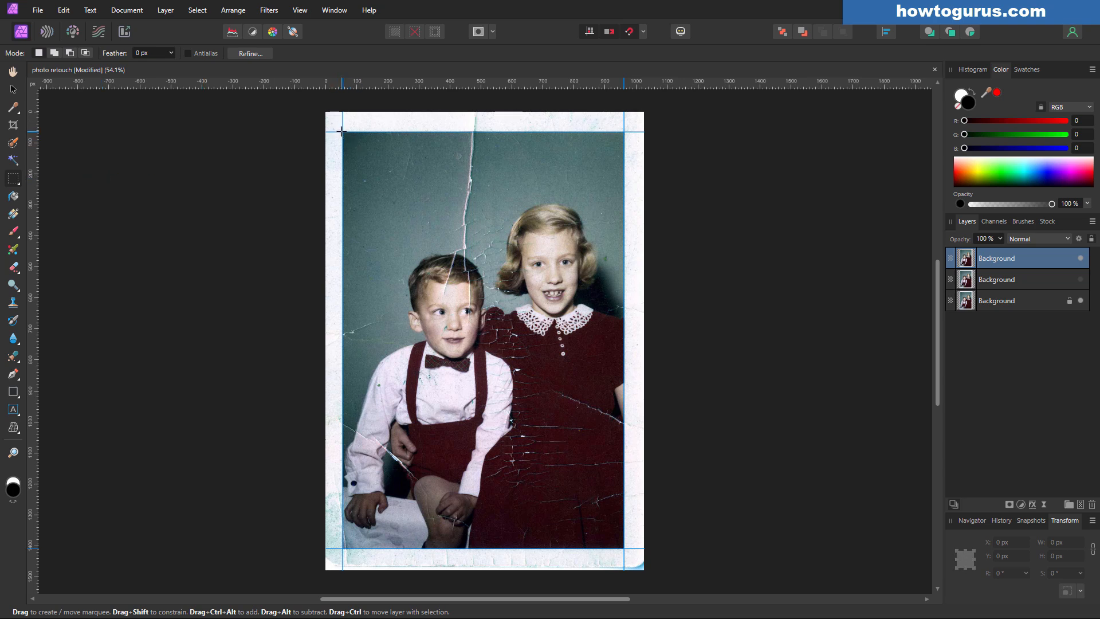
{"action": "left_click_drag", "start_coordinate": [342, 132], "coordinate": [378, 164]}
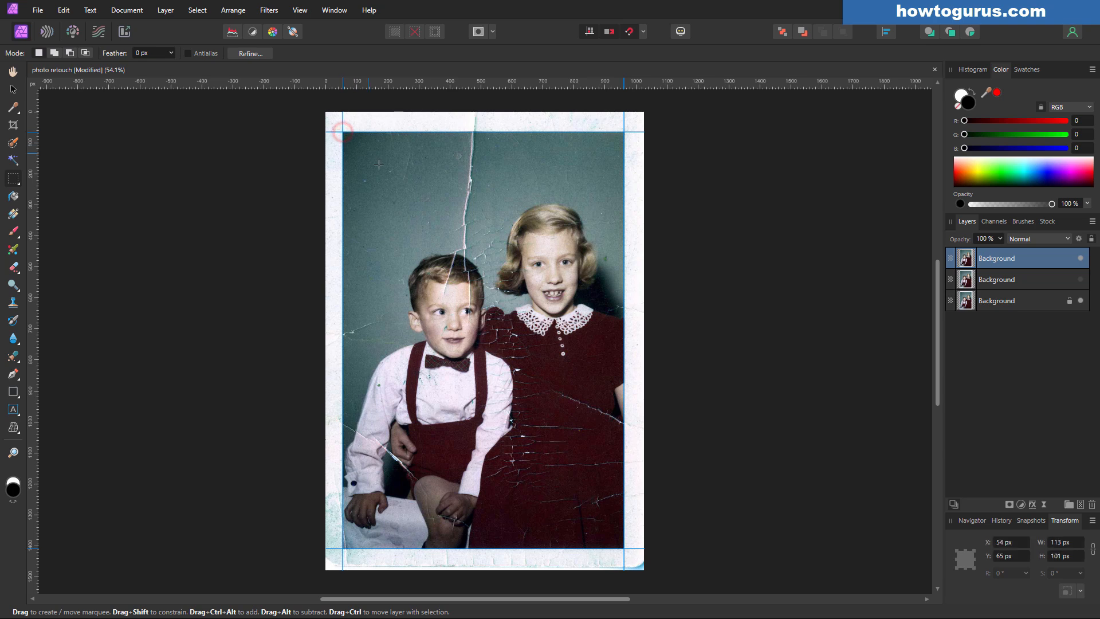
{"action": "left_click_drag", "start_coordinate": [424, 250], "coordinate": [617, 550]}
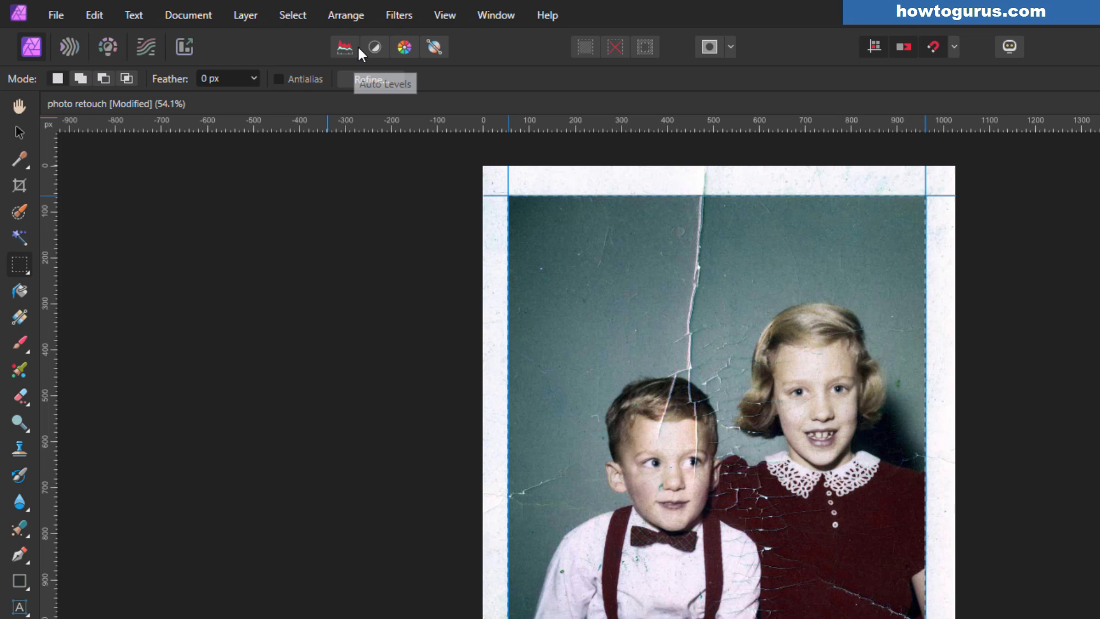
- Hide the guides and invert the pixel selection so it covers the photo's border
{"action": "left_click", "coordinate": [434, 15]}
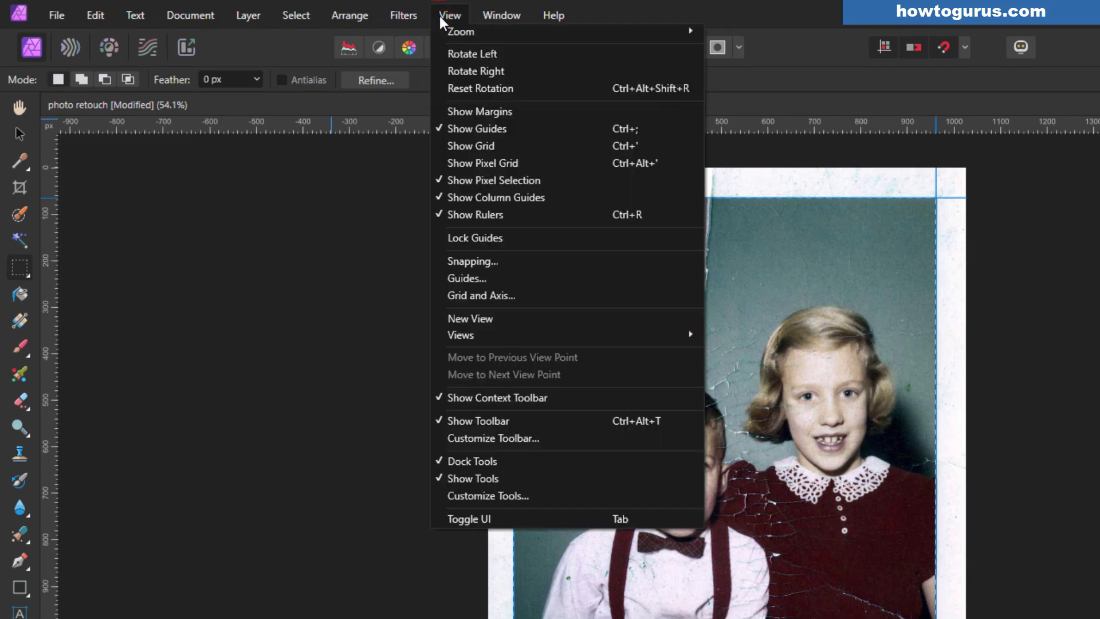
{"action": "left_click", "coordinate": [462, 128]}
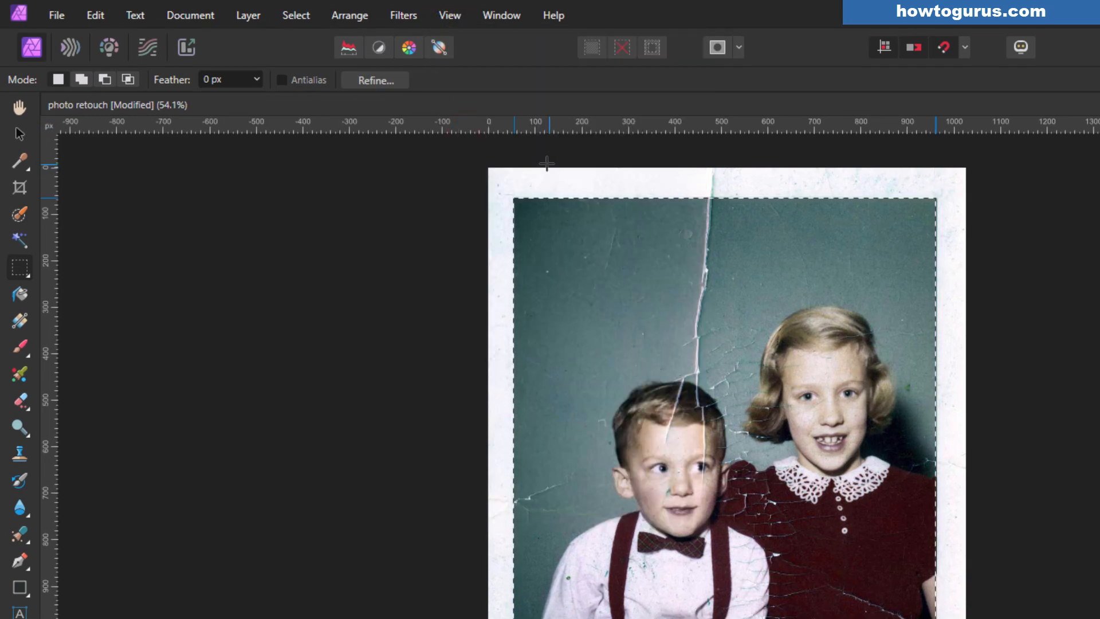
{"action": "left_click", "coordinate": [295, 16]}
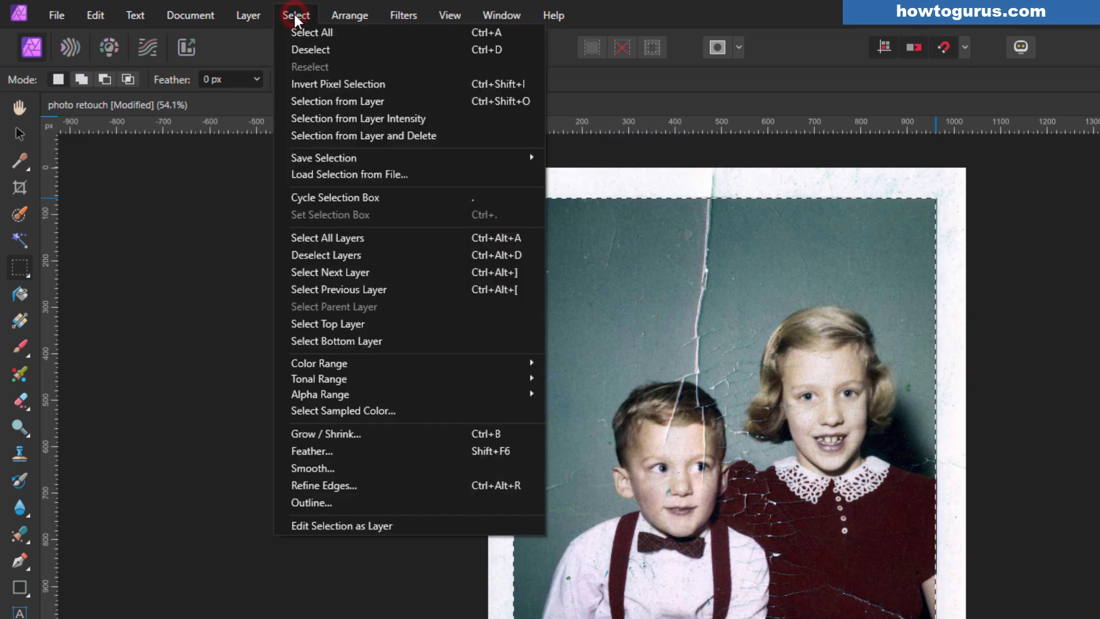
{"action": "left_click", "coordinate": [300, 84]}
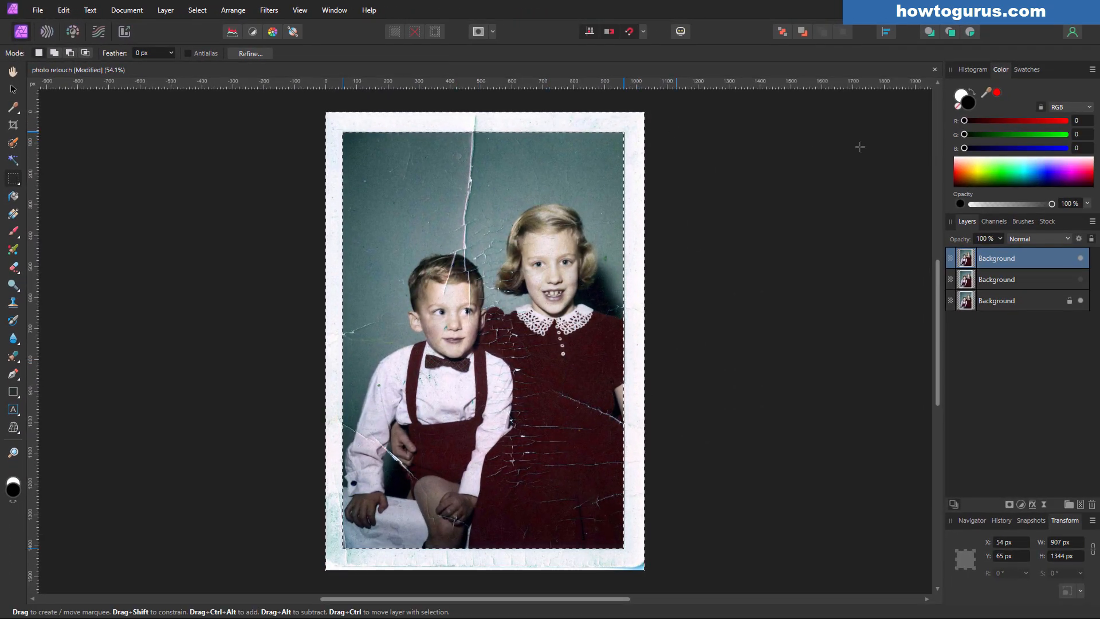
- Paint over the whole worn border with pure white, using the 64 px Paint Brush within the selection
{"action": "left_click", "coordinate": [972, 93]}
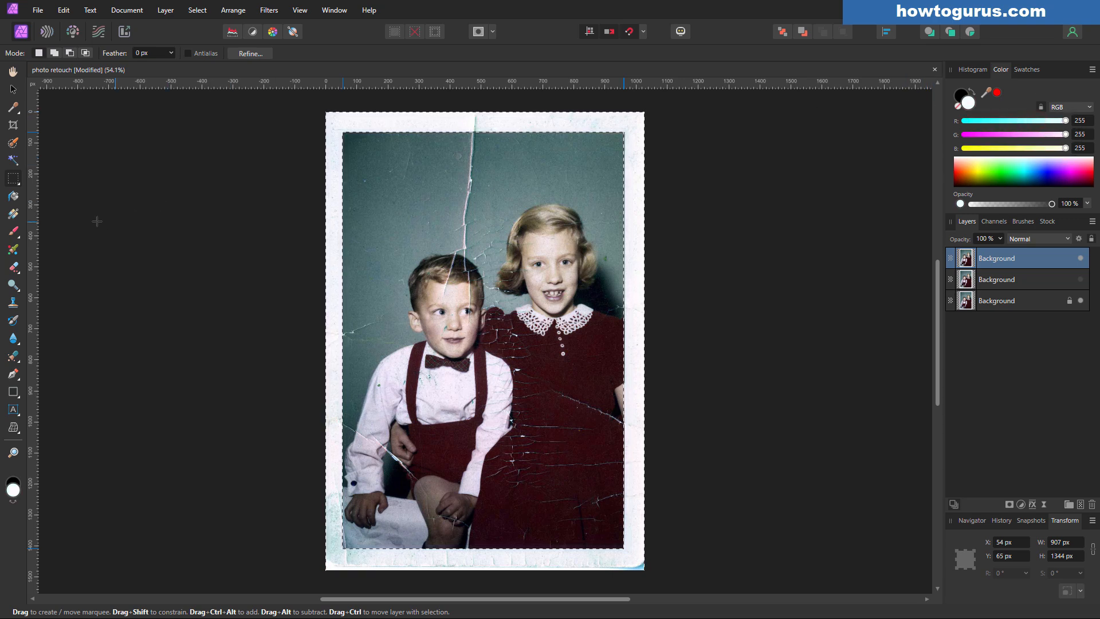
{"action": "left_click", "coordinate": [13, 232]}
{"action": "key", "text": "x"}
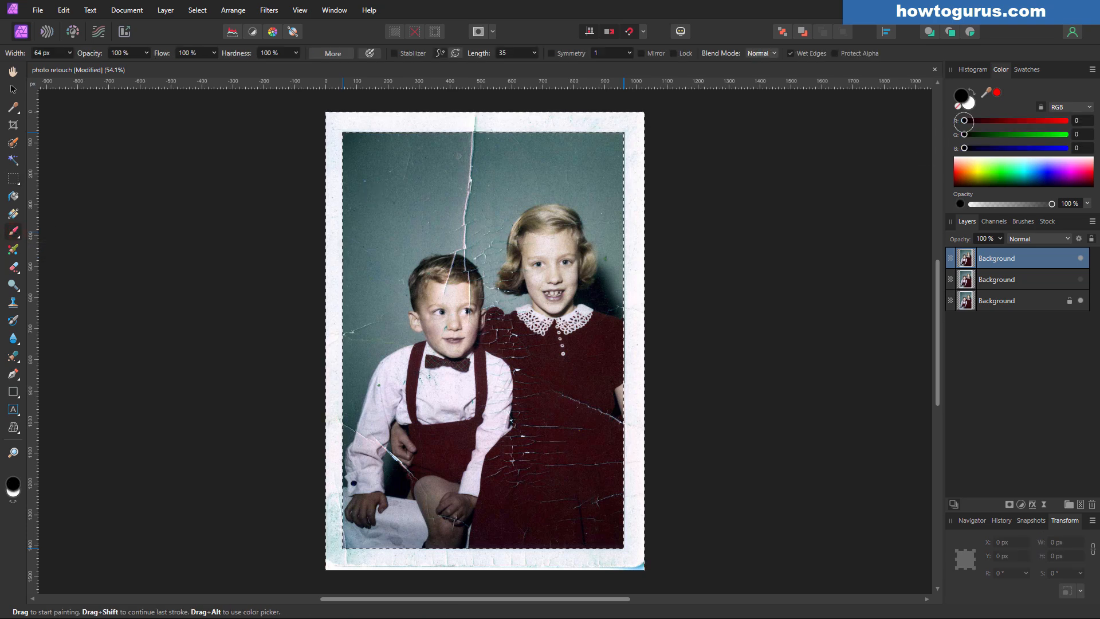
{"action": "left_click", "coordinate": [973, 94]}
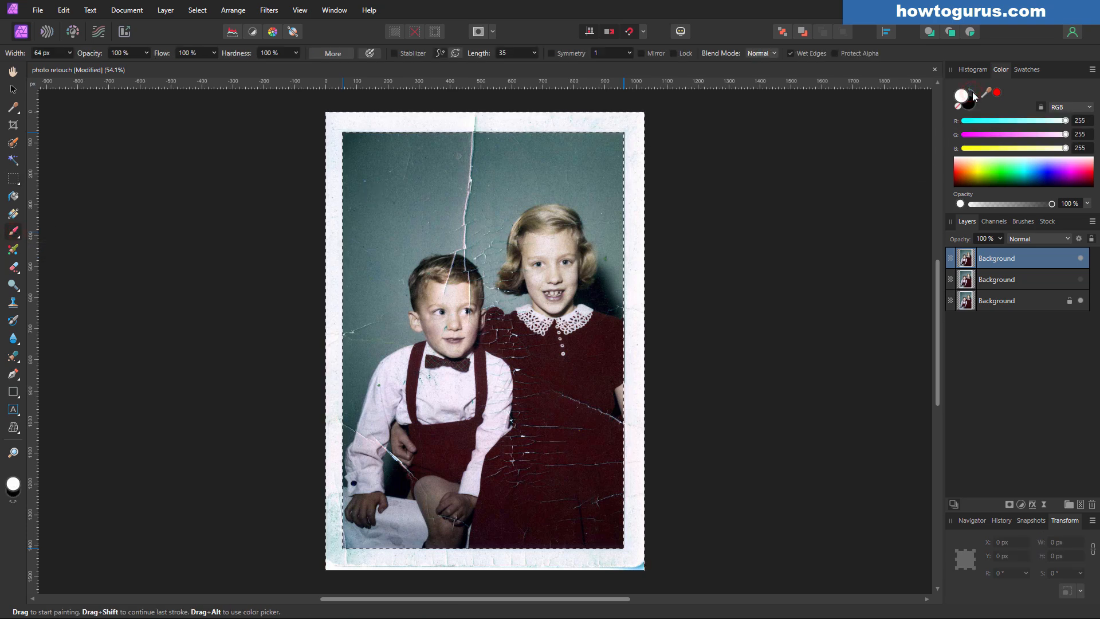
{"action": "left_click", "coordinate": [973, 93]}
{"action": "left_click", "coordinate": [973, 93]}
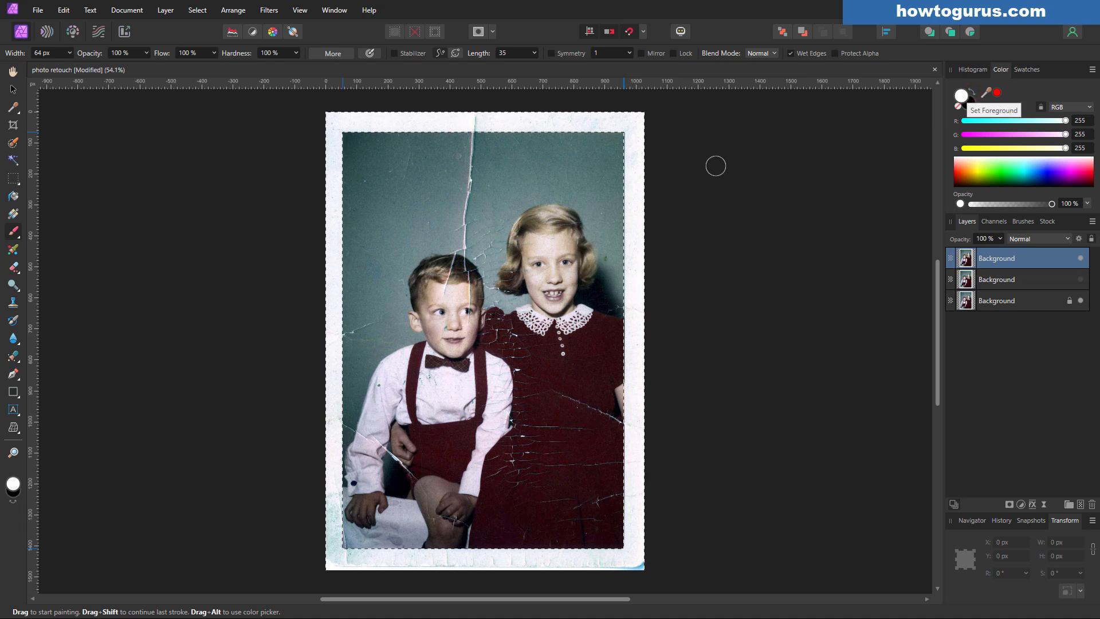
{"action": "left_click", "coordinate": [969, 102]}
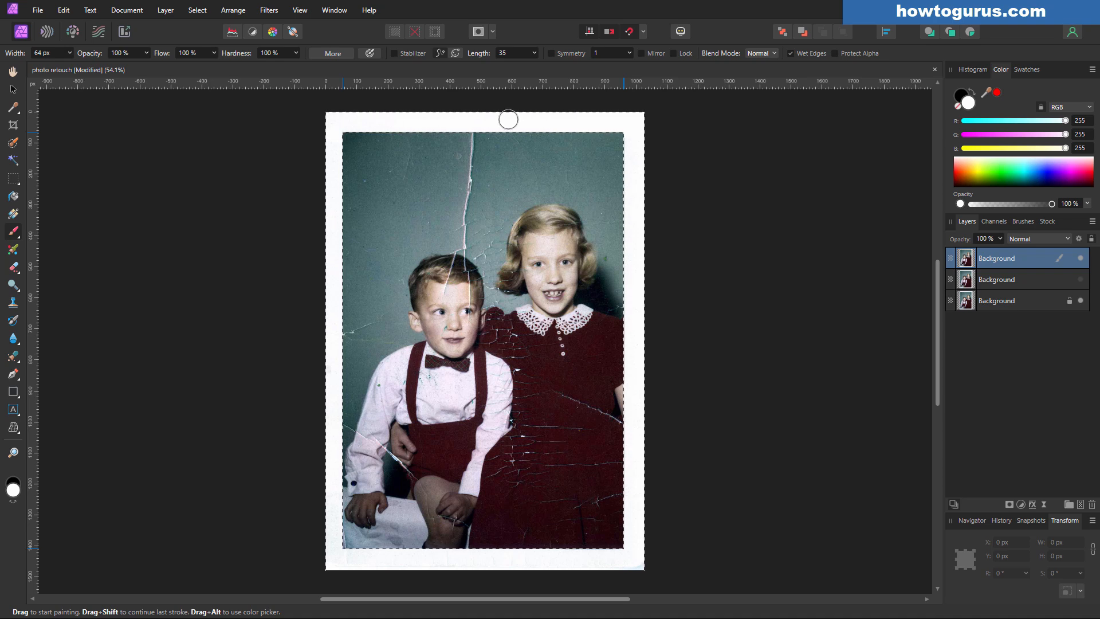
{"action": "mouse_move", "coordinate": [410, 120]}
{"action": "left_mouse_down"}
{"action": "mouse_move", "coordinate": [331, 118]}
{"action": "mouse_move", "coordinate": [318, 268]}
{"action": "mouse_move", "coordinate": [330, 338]}
{"action": "left_mouse_up"}
{"action": "left_click_drag", "start_coordinate": [329, 344], "coordinate": [314, 466]}
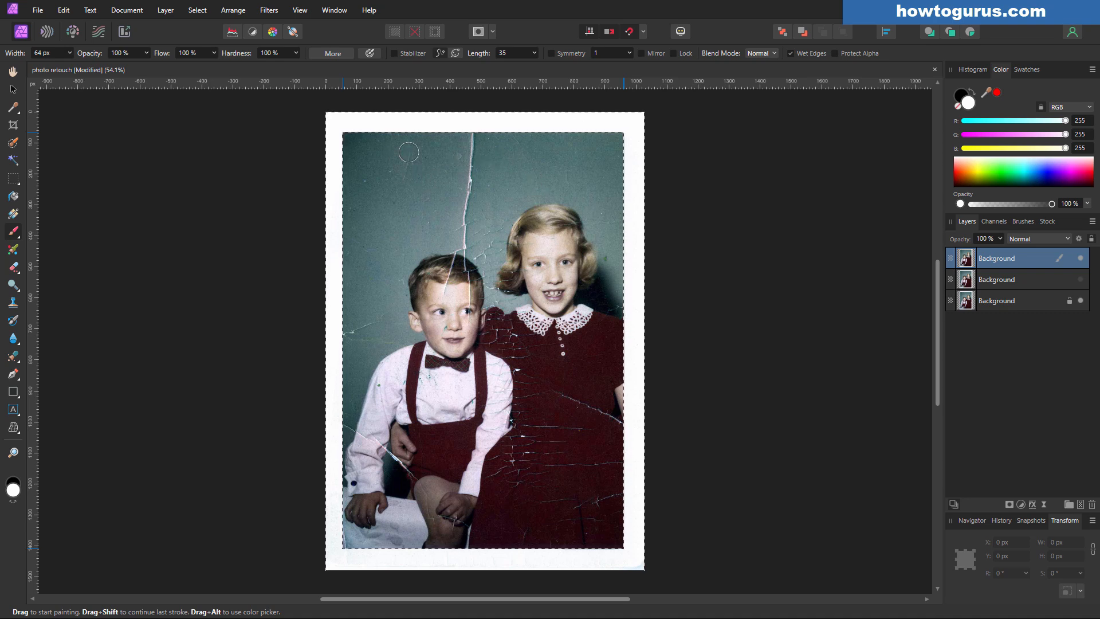
- Invert the pixel selection back to the picture area and switch to the Move tool
{"action": "left_click", "coordinate": [198, 10]}
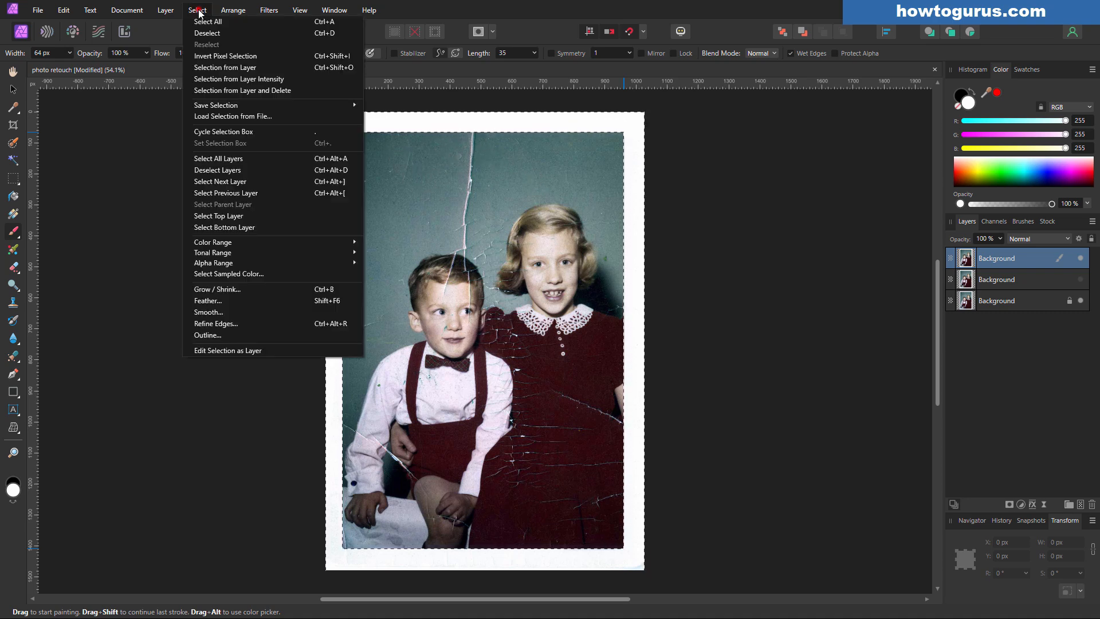
{"action": "left_click", "coordinate": [207, 56]}
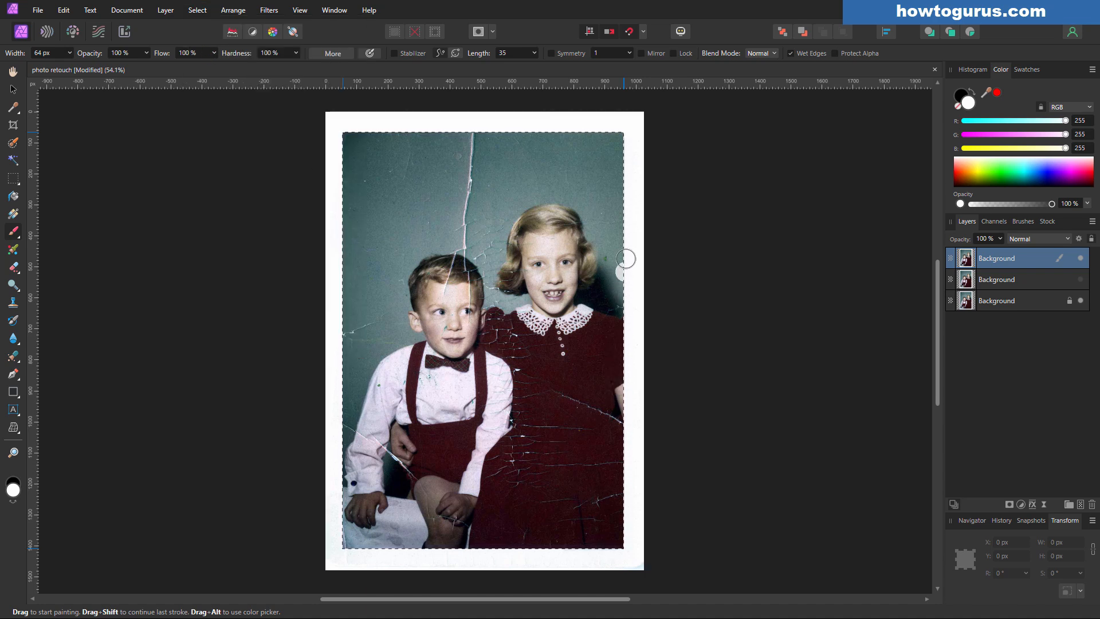
{"action": "left_click", "coordinate": [601, 154]}
{"action": "left_click", "coordinate": [13, 89]}
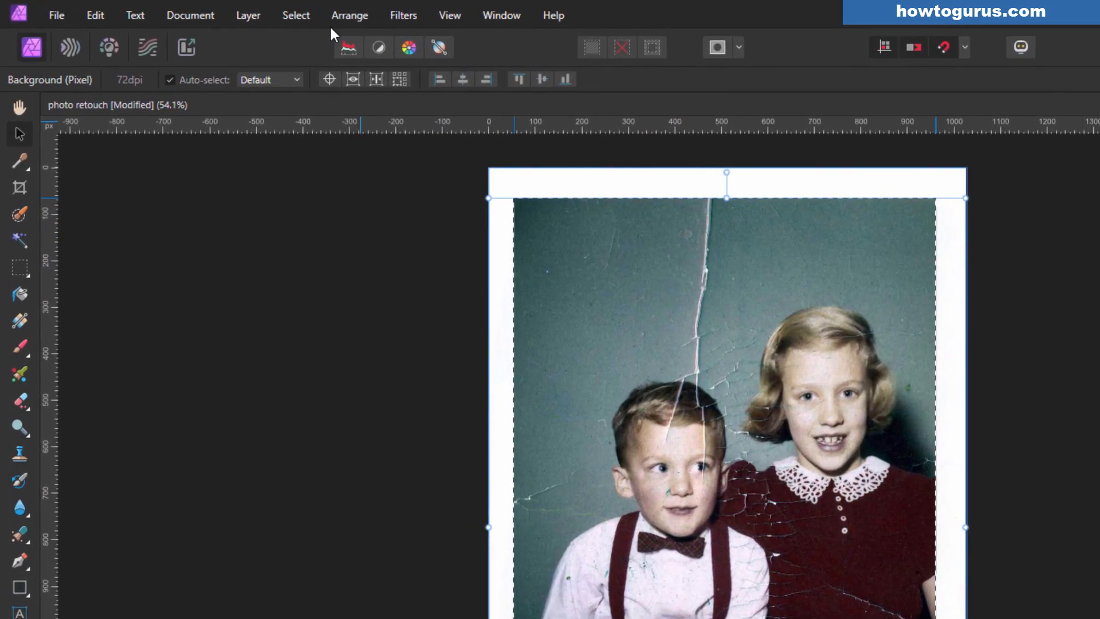
- Save the picture-area selection as a spare channel and display the channel list
{"action": "left_click", "coordinate": [206, 10]}
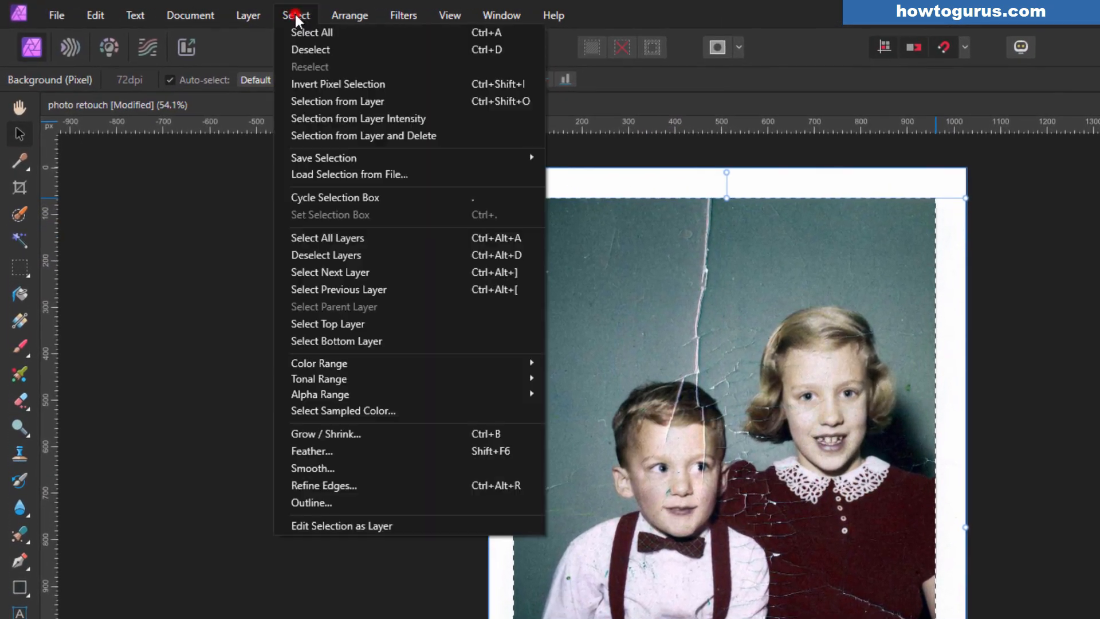
{"action": "mouse_move", "coordinate": [389, 159]}
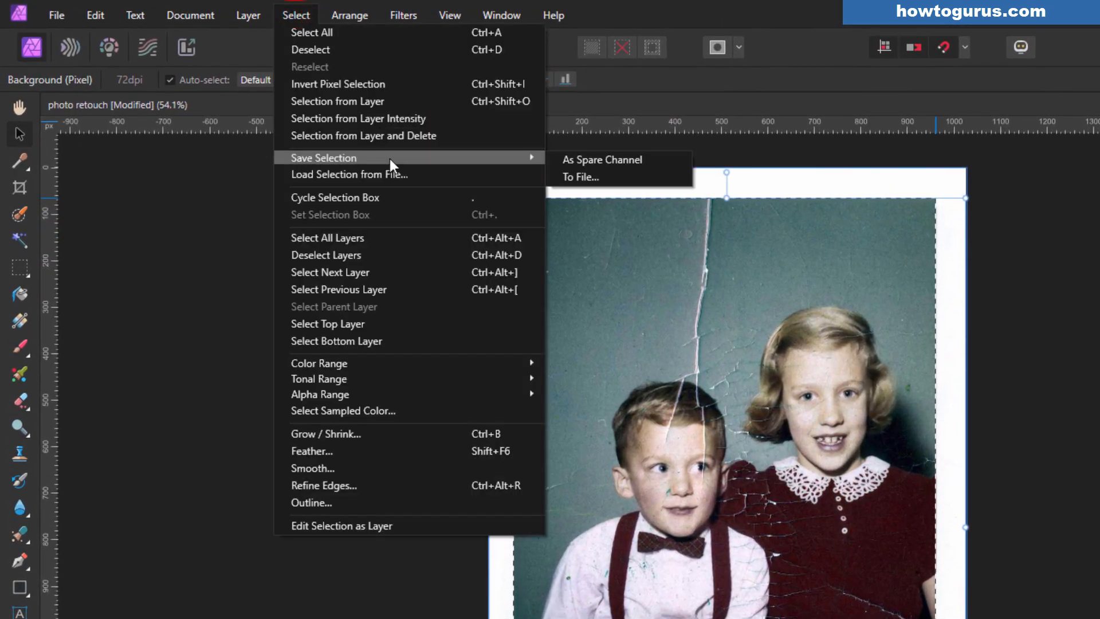
{"action": "left_click", "coordinate": [624, 159]}
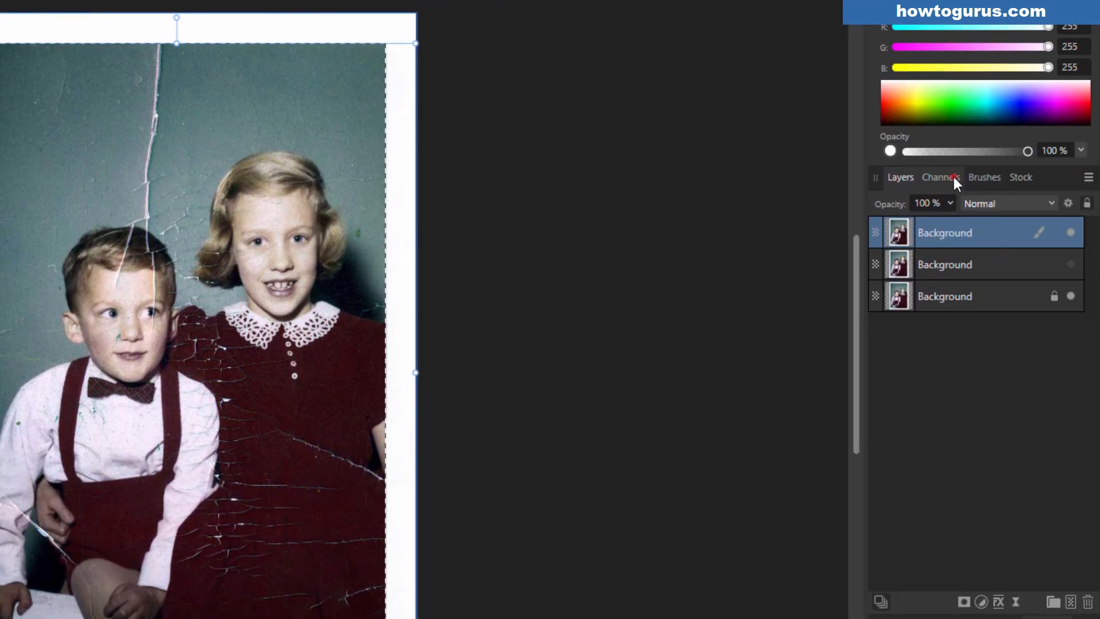
{"action": "left_click", "coordinate": [997, 193]}
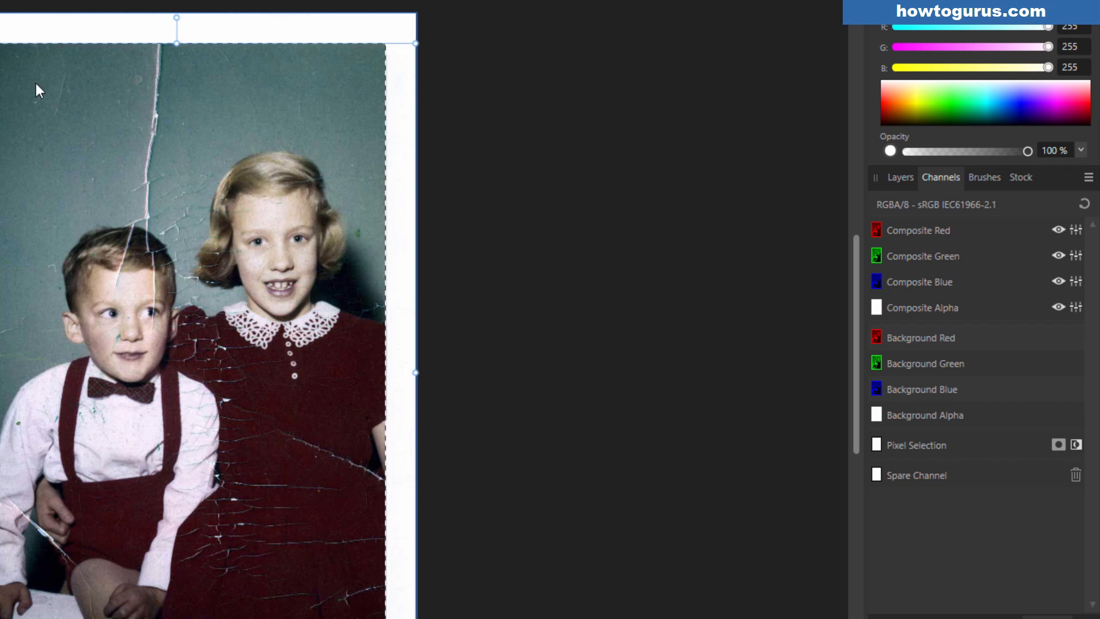
- Clear the selection and load the spare channel back as the pixel selection
{"action": "key", "text": "ctrl+d"}
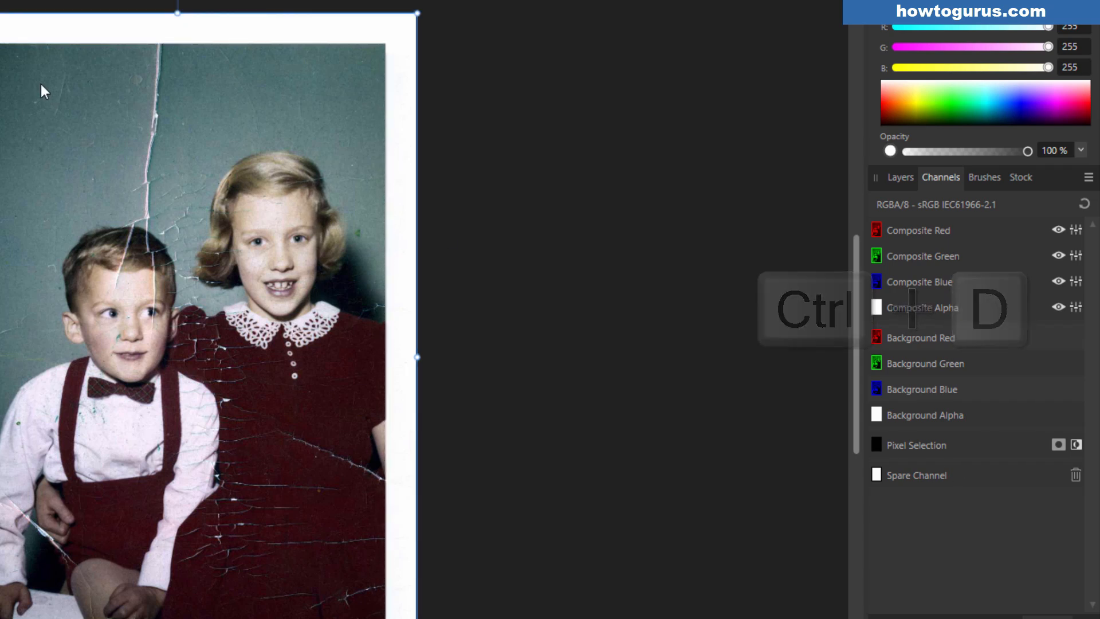
{"action": "left_click", "coordinate": [1006, 473]}
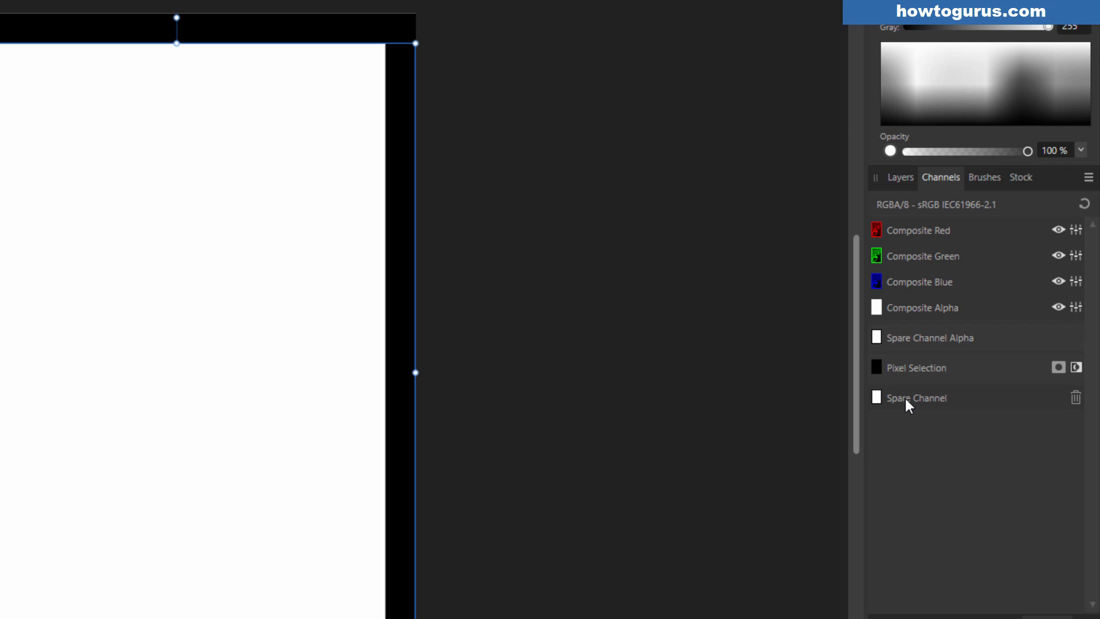
{"action": "left_click", "coordinate": [948, 404]}
{"action": "right_click", "coordinate": [908, 403]}
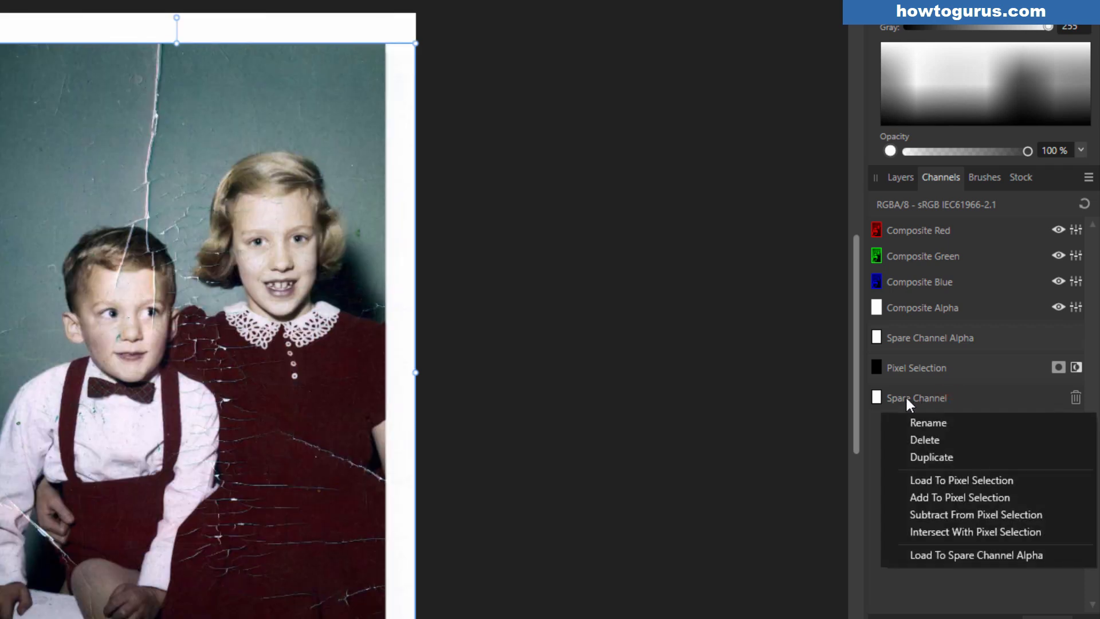
{"action": "left_click", "coordinate": [948, 480]}
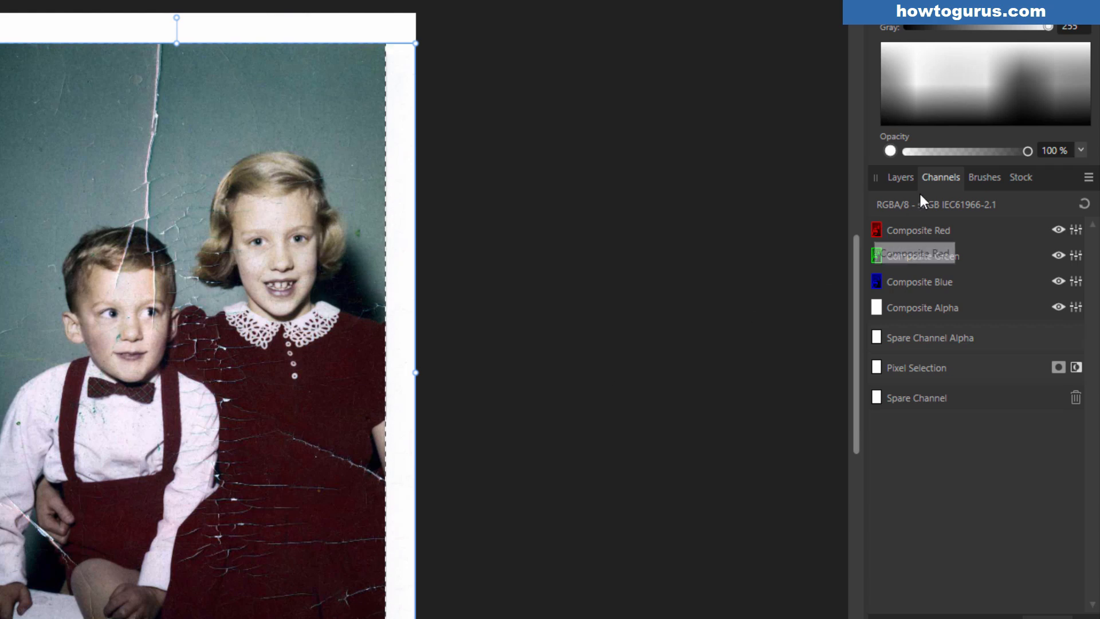
- Return to the layer list and clear the pixel selection
{"action": "left_click", "coordinate": [904, 180]}
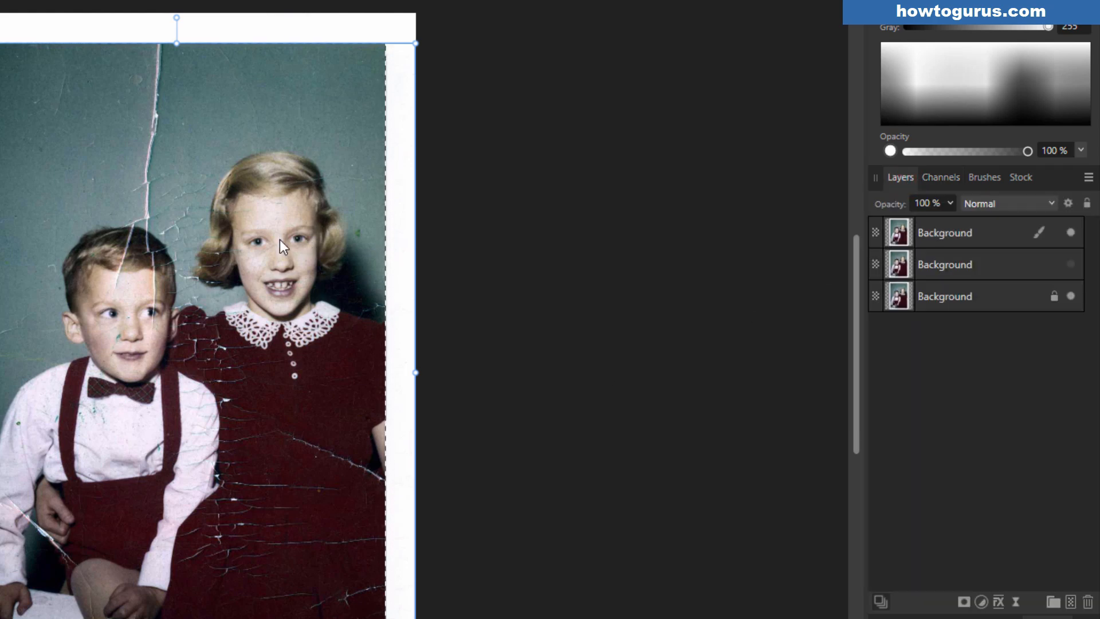
{"action": "key", "text": "ctrl+d"}
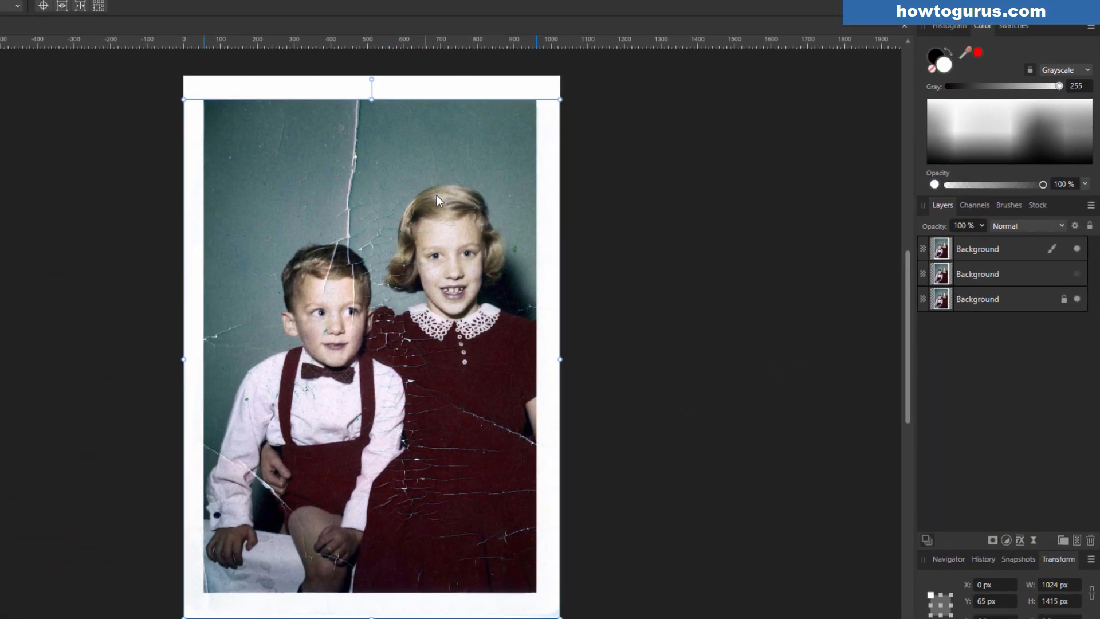
- With the Inpainting Brush, paint over the fine cracks in the backdrop between the long vertical crack and the girl's hair
{"action": "scroll", "coordinate": [475, 235], "scroll_direction": "up", "scroll_amount": 5}
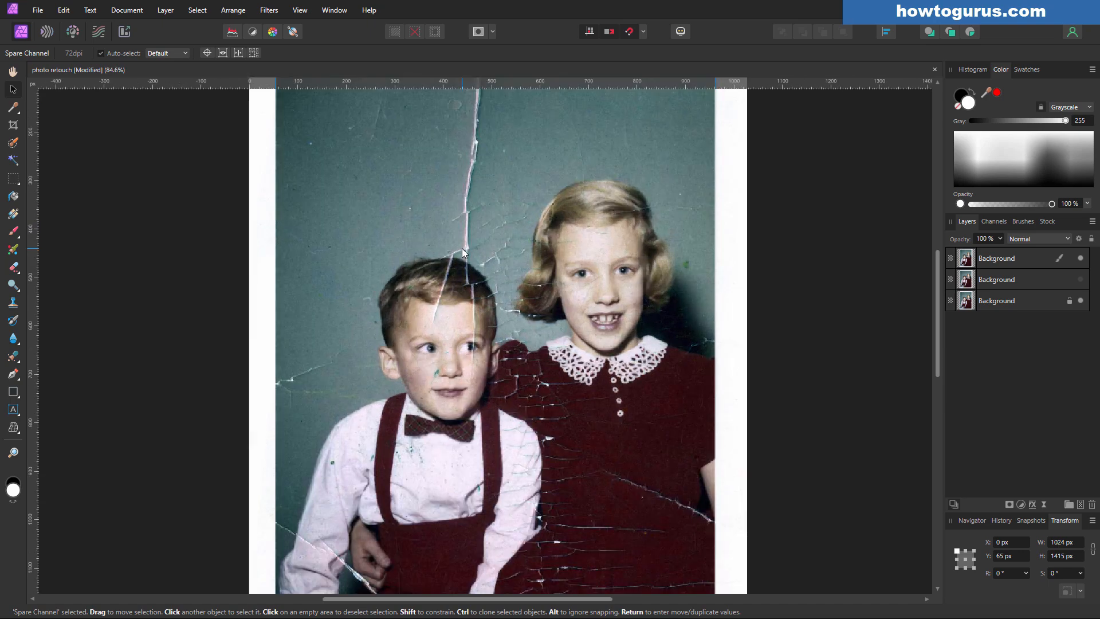
{"action": "scroll", "coordinate": [470, 259], "scroll_direction": "down", "scroll_amount": 2}
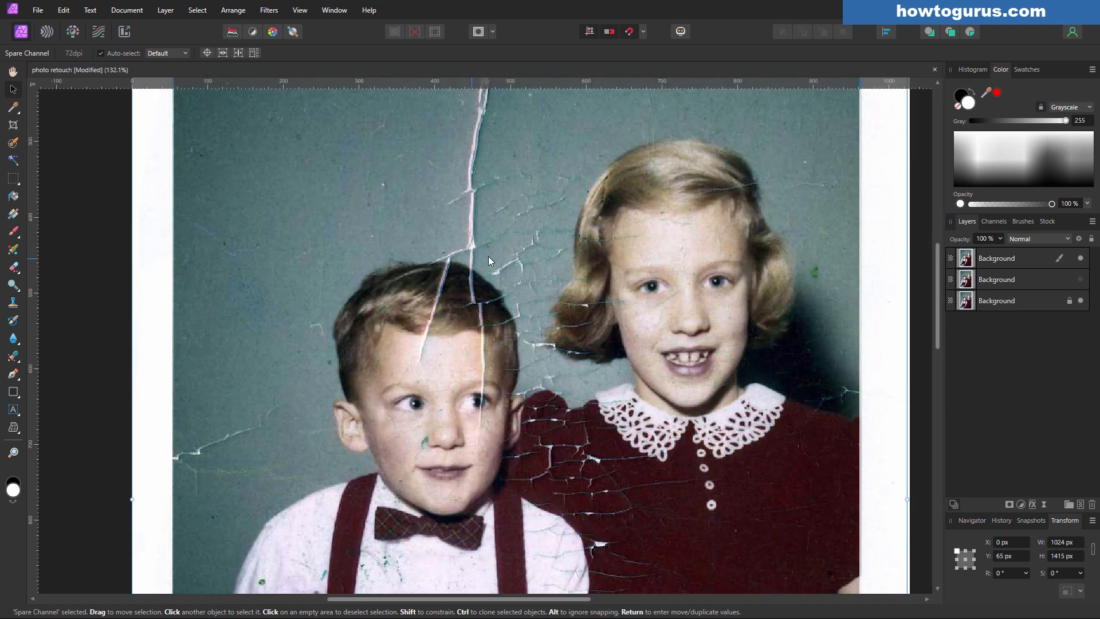
{"action": "left_click_drag", "start_coordinate": [522, 225], "coordinate": [508, 319]}
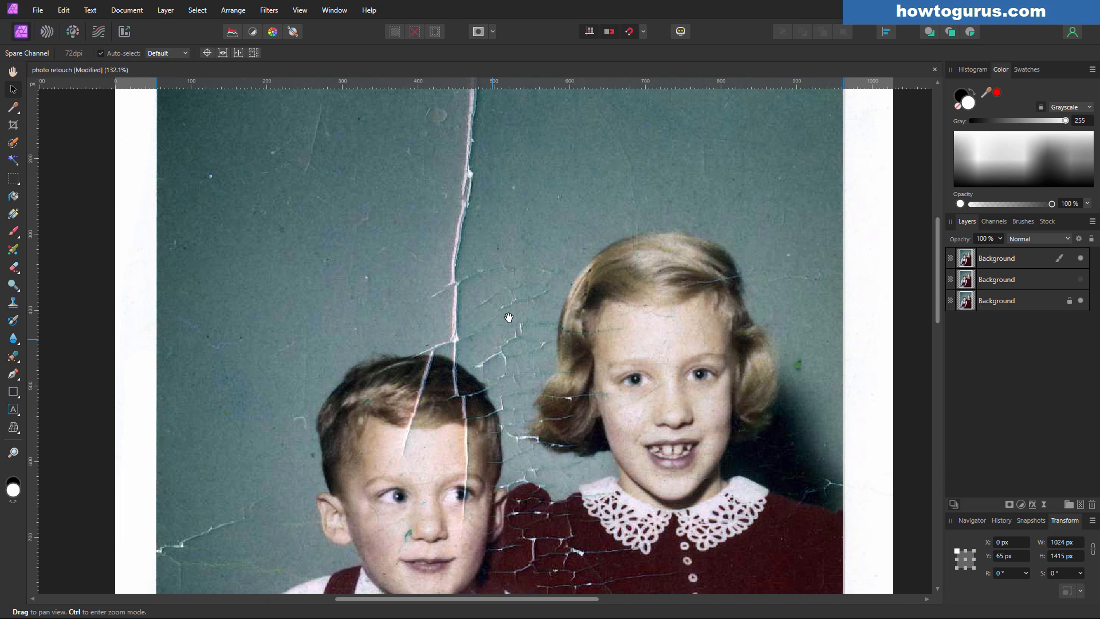
{"action": "left_click_drag", "start_coordinate": [519, 253], "coordinate": [528, 302]}
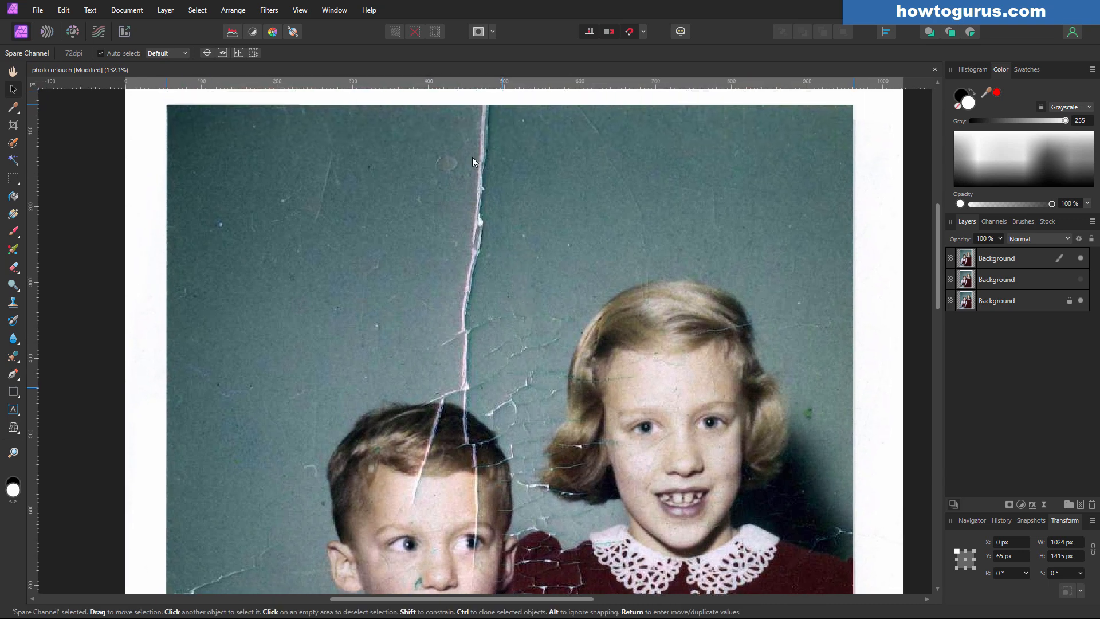
{"action": "left_click_drag", "start_coordinate": [537, 347], "coordinate": [534, 253]}
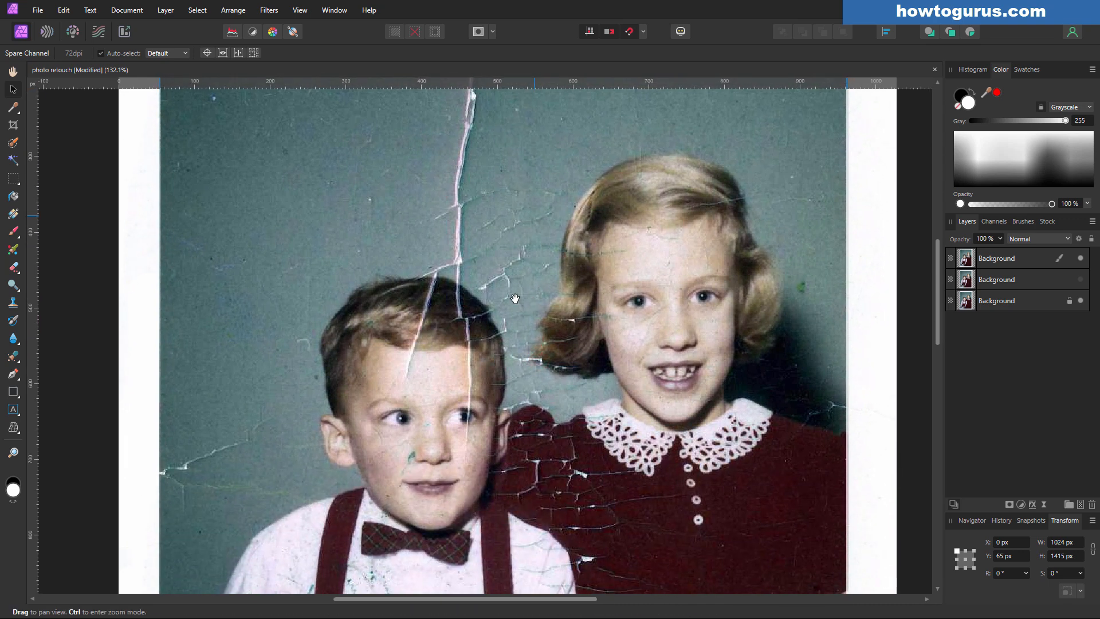
{"action": "key", "text": "v"}
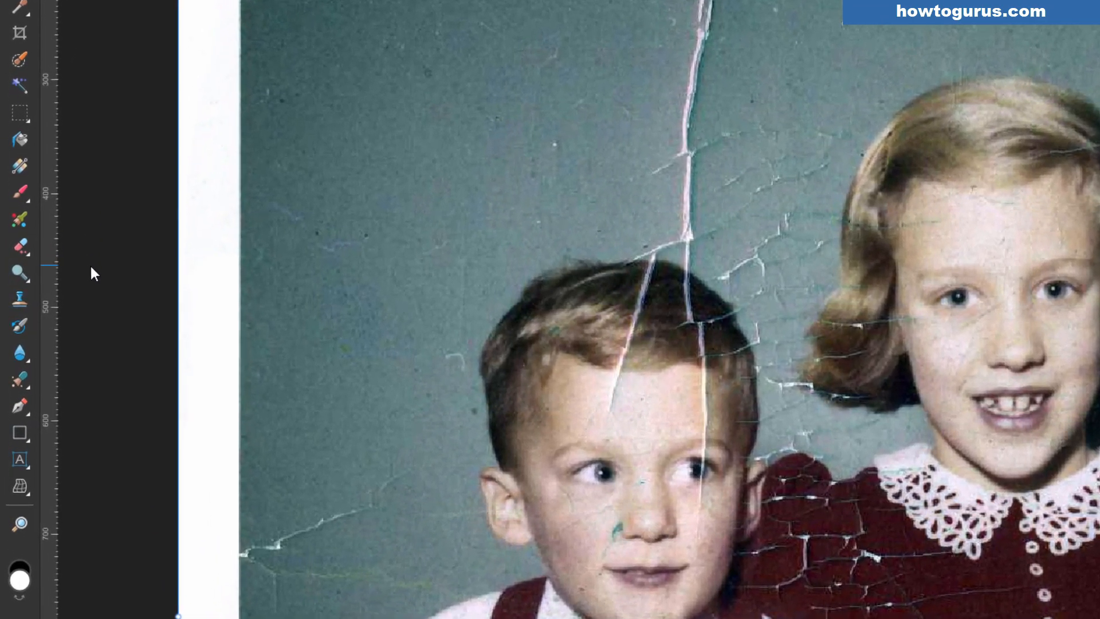
{"action": "left_click", "coordinate": [19, 379]}
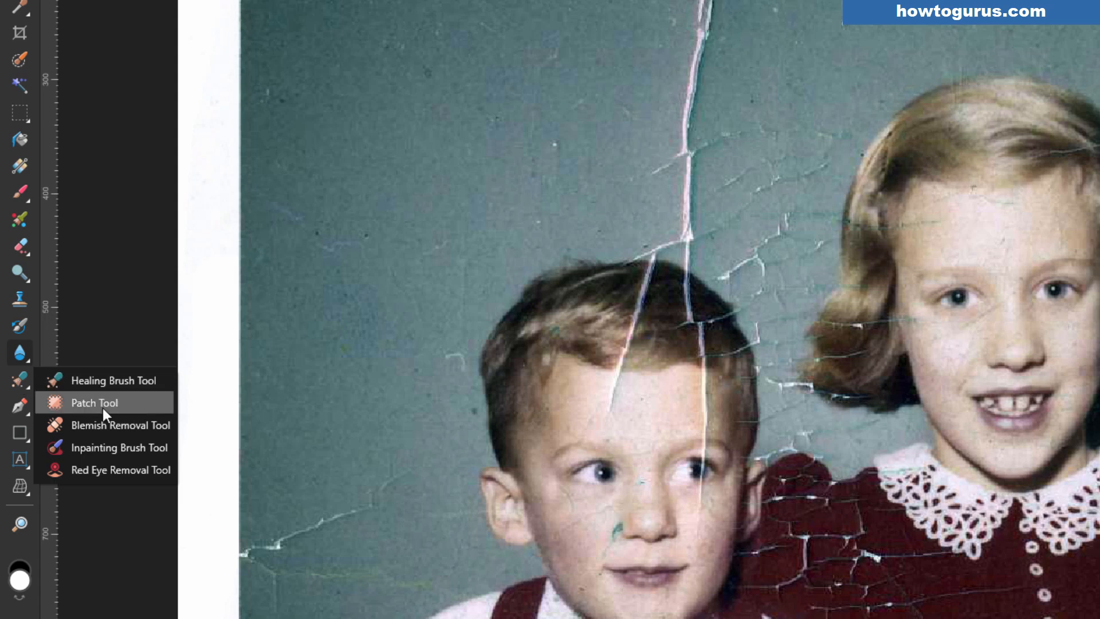
{"action": "left_click", "coordinate": [98, 448]}
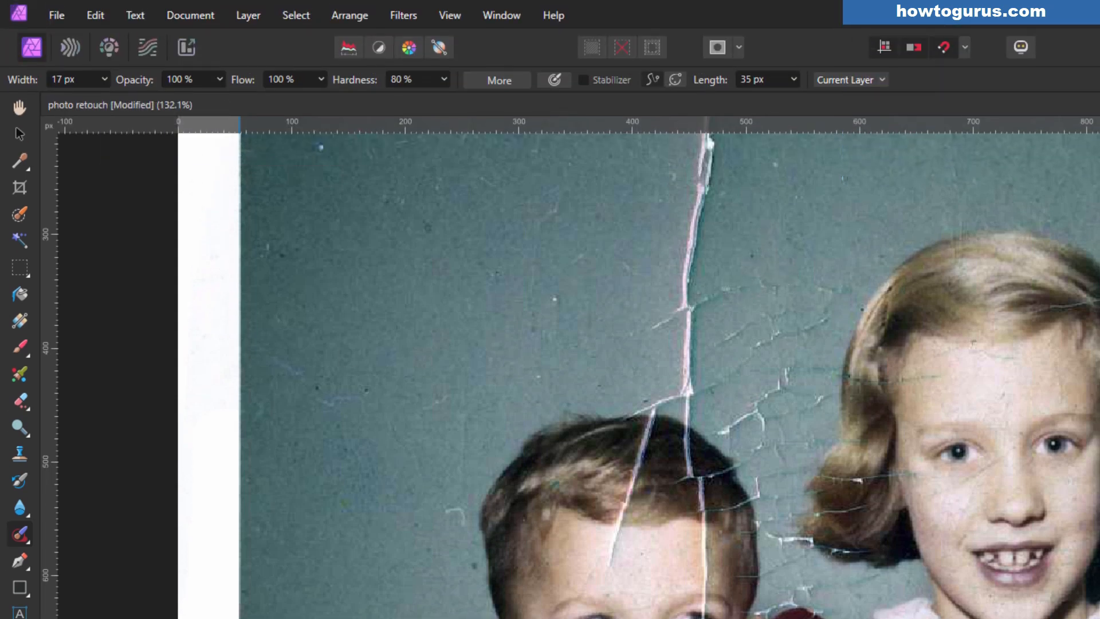
{"action": "mouse_move", "coordinate": [723, 290]}
{"action": "left_mouse_down"}
{"action": "mouse_move", "coordinate": [702, 304]}
{"action": "mouse_move", "coordinate": [690, 335]}
{"action": "left_mouse_up"}
{"action": "mouse_move", "coordinate": [753, 274]}
{"action": "left_mouse_down"}
{"action": "mouse_move", "coordinate": [773, 285]}
{"action": "mouse_move", "coordinate": [777, 307]}
{"action": "mouse_move", "coordinate": [729, 337]}
{"action": "mouse_move", "coordinate": [764, 347]}
{"action": "left_mouse_up"}
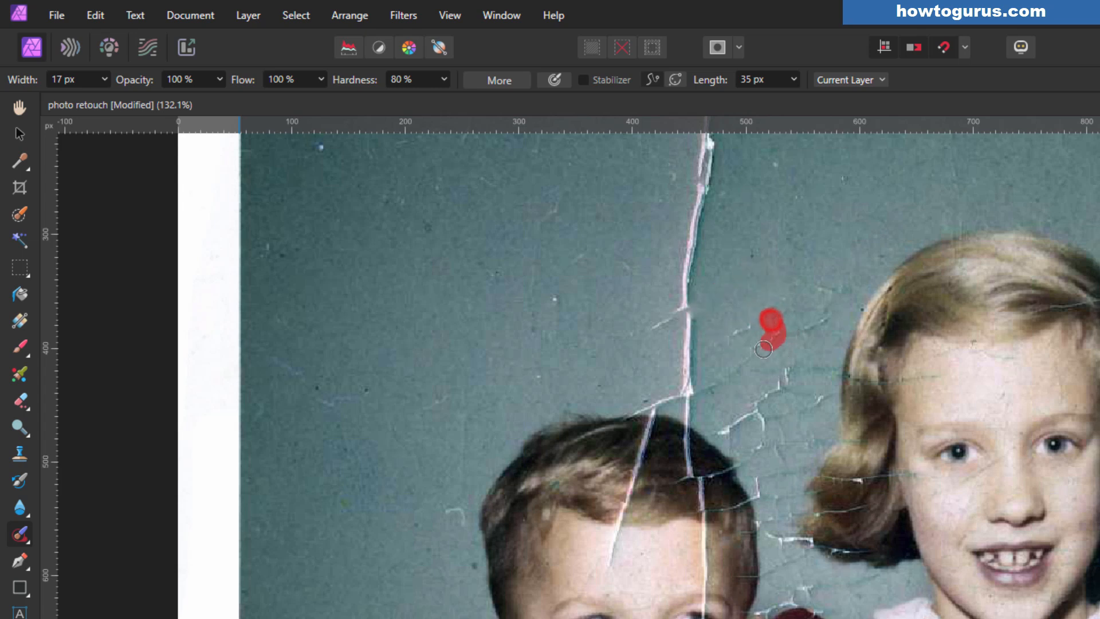
{"action": "left_click_drag", "start_coordinate": [817, 324], "coordinate": [755, 346]}
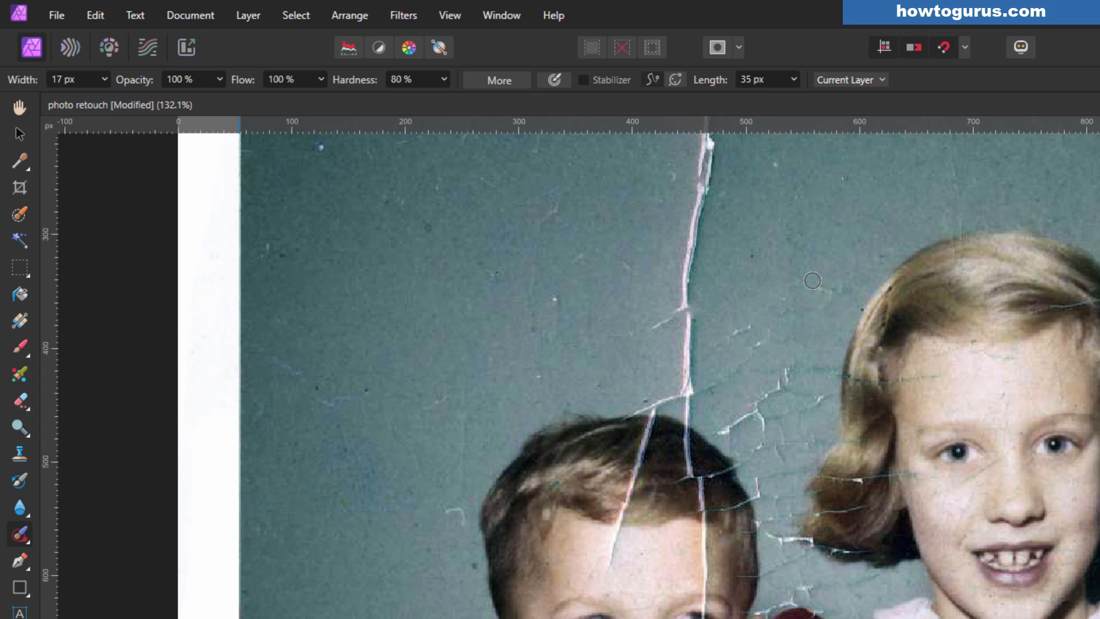
{"action": "mouse_move", "coordinate": [808, 282]}
{"action": "left_mouse_down"}
{"action": "mouse_move", "coordinate": [844, 293]}
{"action": "mouse_move", "coordinate": [775, 309]}
{"action": "left_mouse_up"}
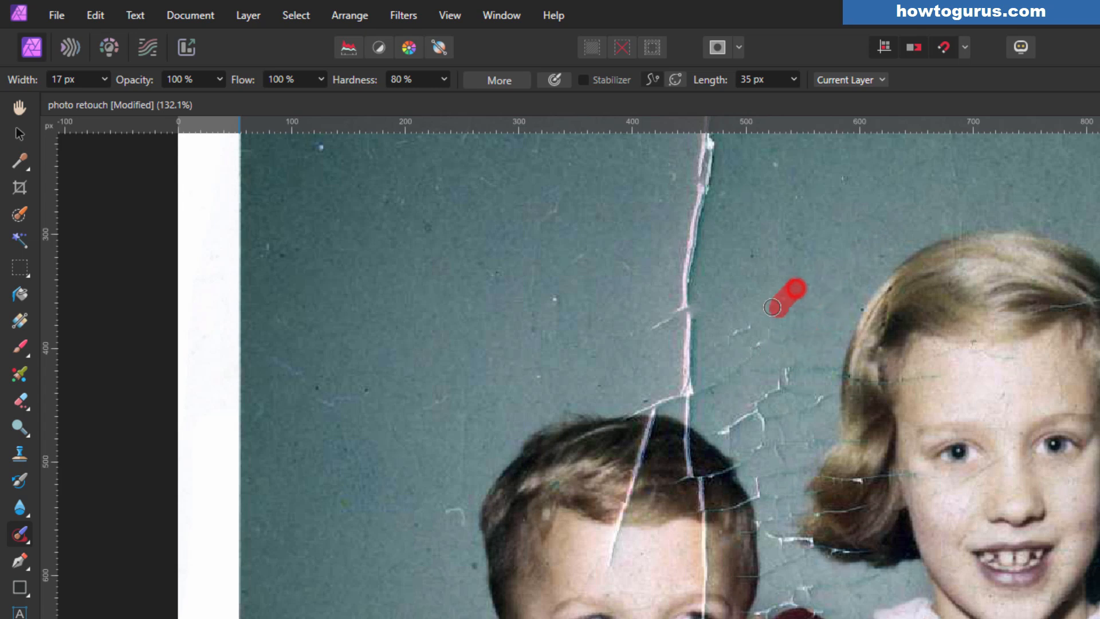
{"action": "left_click", "coordinate": [751, 256]}
{"action": "left_click_drag", "start_coordinate": [831, 171], "coordinate": [853, 177]}
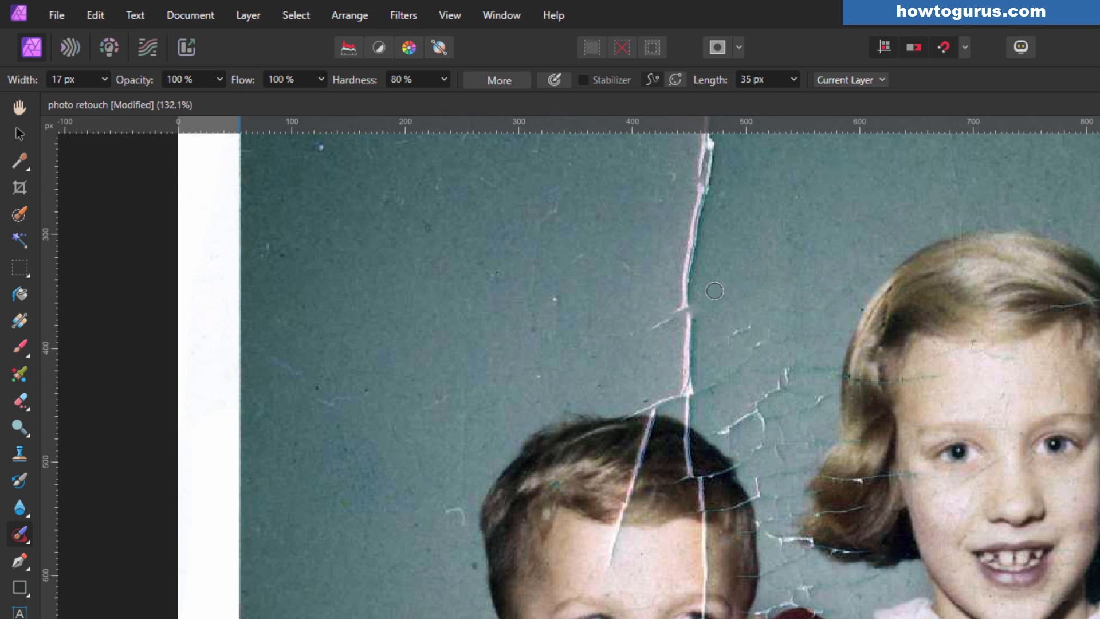
- Inpaint the middle stretch of the long vertical crack down to just above the boy's head, including its small side branches
{"action": "left_click_drag", "start_coordinate": [716, 287], "coordinate": [653, 329]}
{"action": "left_click_drag", "start_coordinate": [698, 213], "coordinate": [687, 353]}
{"action": "left_click_drag", "start_coordinate": [685, 293], "coordinate": [683, 387]}
{"action": "left_click_drag", "start_coordinate": [700, 243], "coordinate": [696, 346]}
{"action": "left_click_drag", "start_coordinate": [748, 321], "coordinate": [741, 326]}
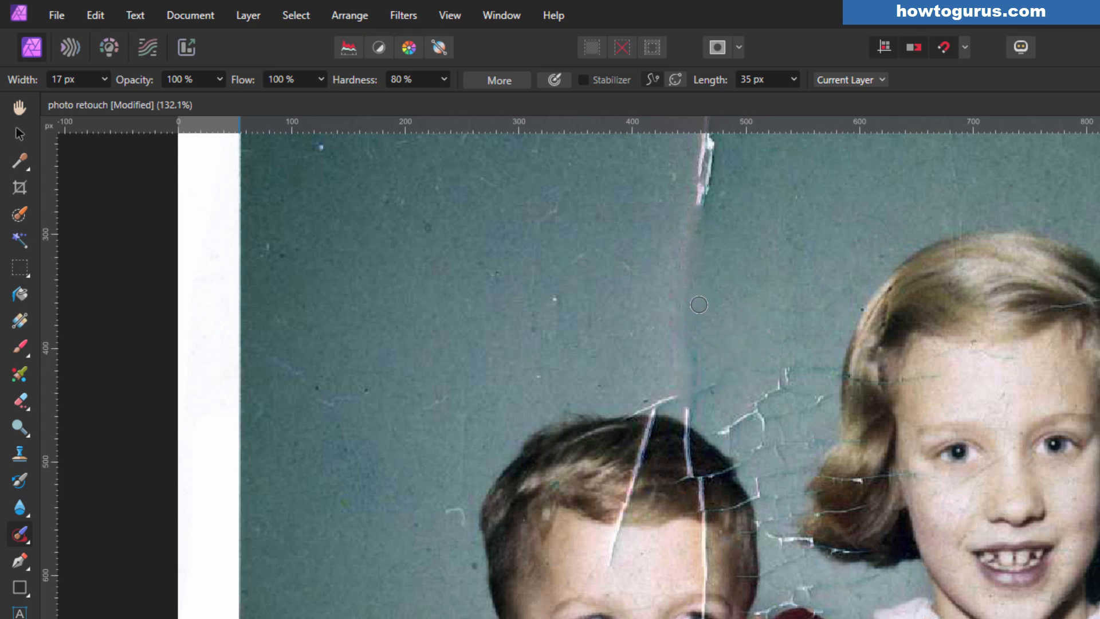
- Inpaint the white cracks in the backdrop beside the boy's head and the slanted crack along the top of his hair
{"action": "mouse_move", "coordinate": [781, 394]}
{"action": "left_mouse_down"}
{"action": "mouse_move", "coordinate": [759, 452]}
{"action": "mouse_move", "coordinate": [750, 418]}
{"action": "mouse_move", "coordinate": [718, 431]}
{"action": "left_mouse_up"}
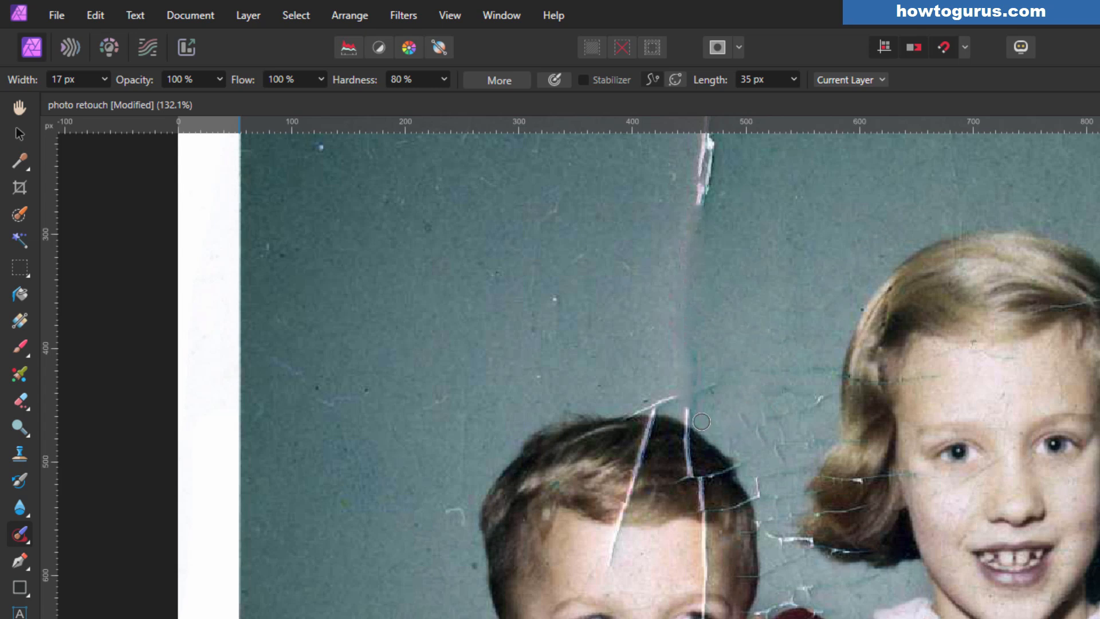
{"action": "mouse_move", "coordinate": [679, 402]}
{"action": "left_mouse_down"}
{"action": "mouse_move", "coordinate": [708, 423]}
{"action": "mouse_move", "coordinate": [659, 404]}
{"action": "mouse_move", "coordinate": [612, 411]}
{"action": "left_mouse_up"}
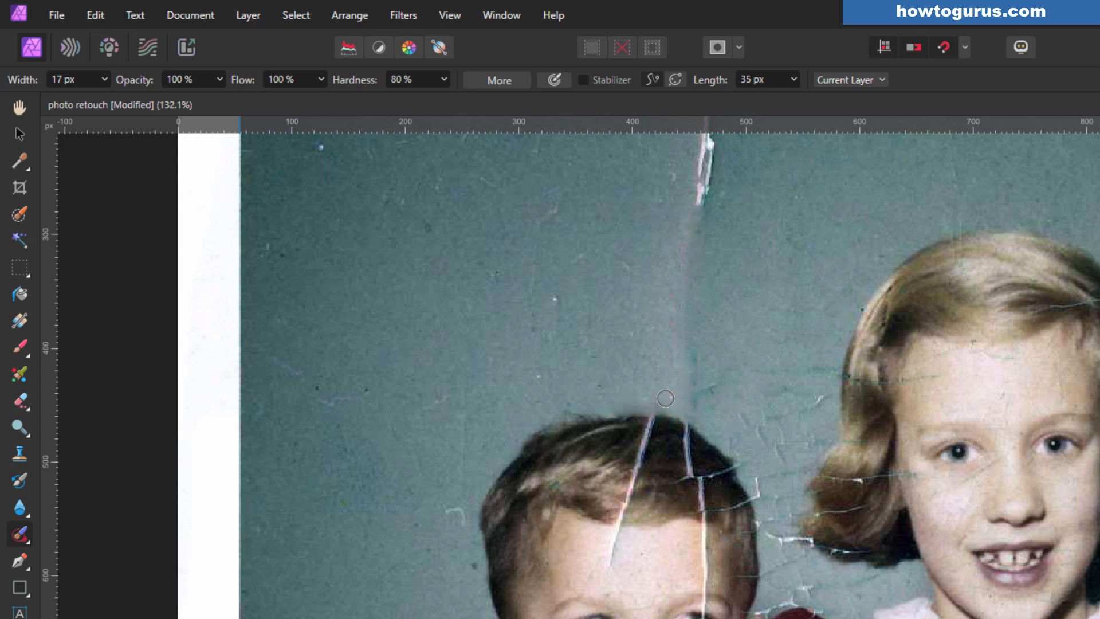
{"action": "left_click", "coordinate": [665, 398]}
- Inpaint the upper part of the vertical crack, stopping just short of the picture's top edge
{"action": "left_click_drag", "start_coordinate": [730, 279], "coordinate": [742, 460]}
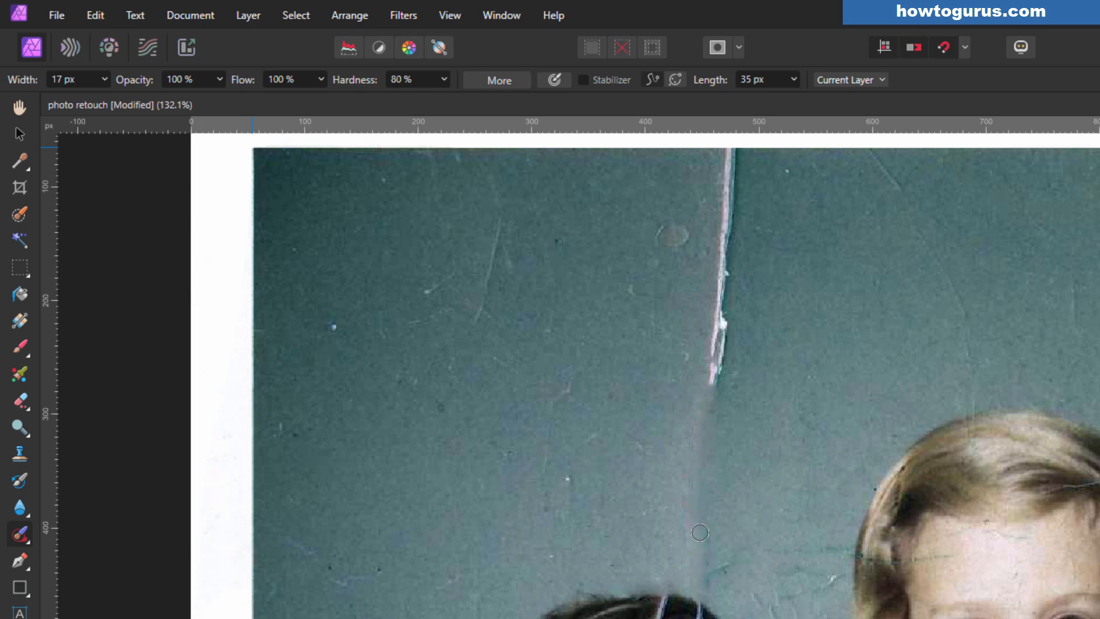
{"action": "left_click_drag", "start_coordinate": [723, 397], "coordinate": [723, 248]}
{"action": "left_click_drag", "start_coordinate": [725, 368], "coordinate": [736, 291]}
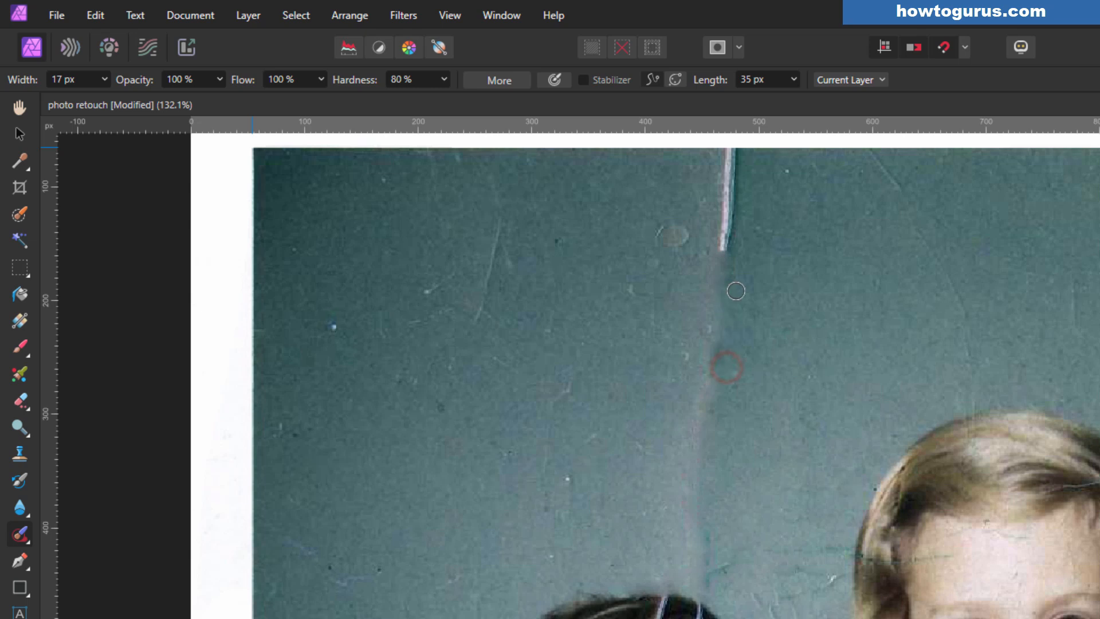
{"action": "left_click_drag", "start_coordinate": [708, 339], "coordinate": [729, 164]}
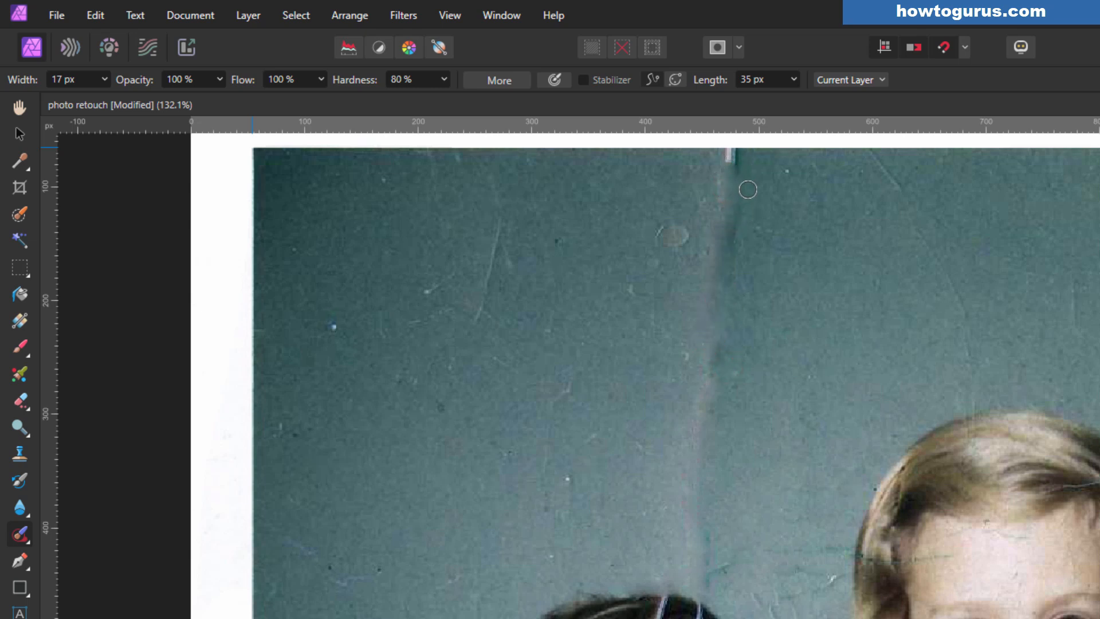
- Load the spare channel as the pixel selection again and make the top Background layer active
{"action": "scroll", "coordinate": [767, 229], "scroll_direction": "up", "scroll_amount": 3}
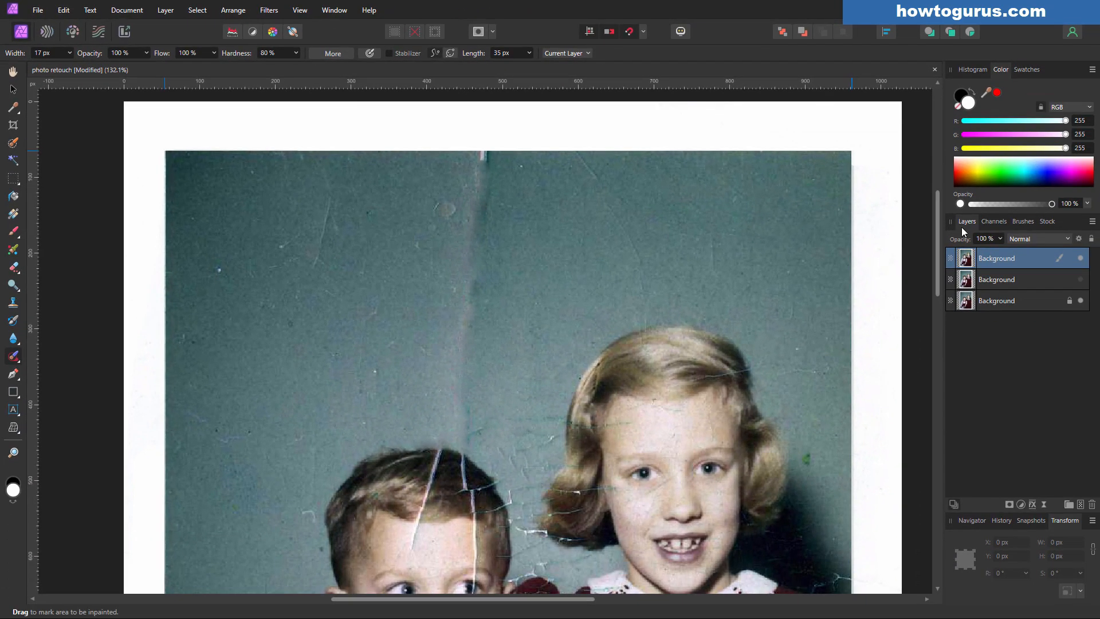
{"action": "left_click", "coordinate": [1003, 220]}
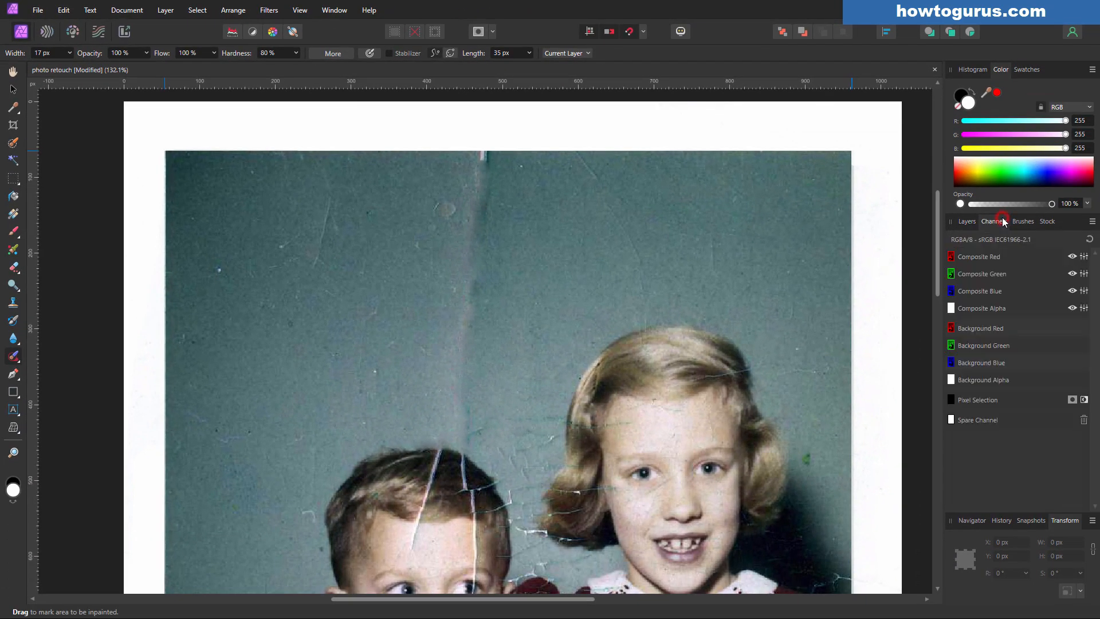
{"action": "left_click", "coordinate": [1005, 419]}
{"action": "right_click", "coordinate": [989, 369]}
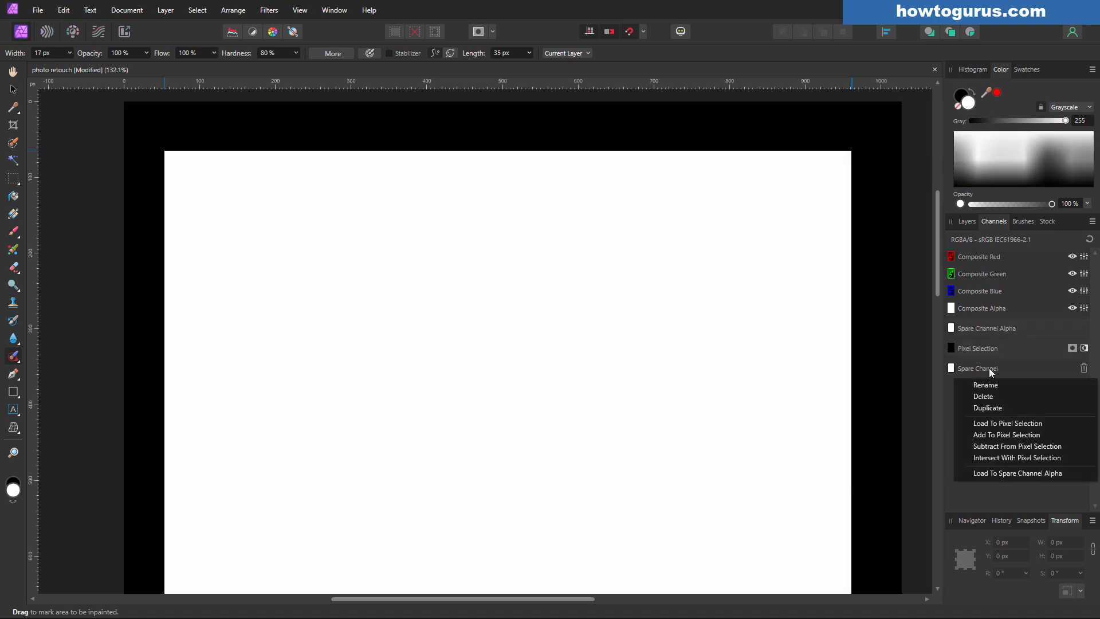
{"action": "left_click", "coordinate": [1010, 424]}
{"action": "left_click", "coordinate": [967, 221]}
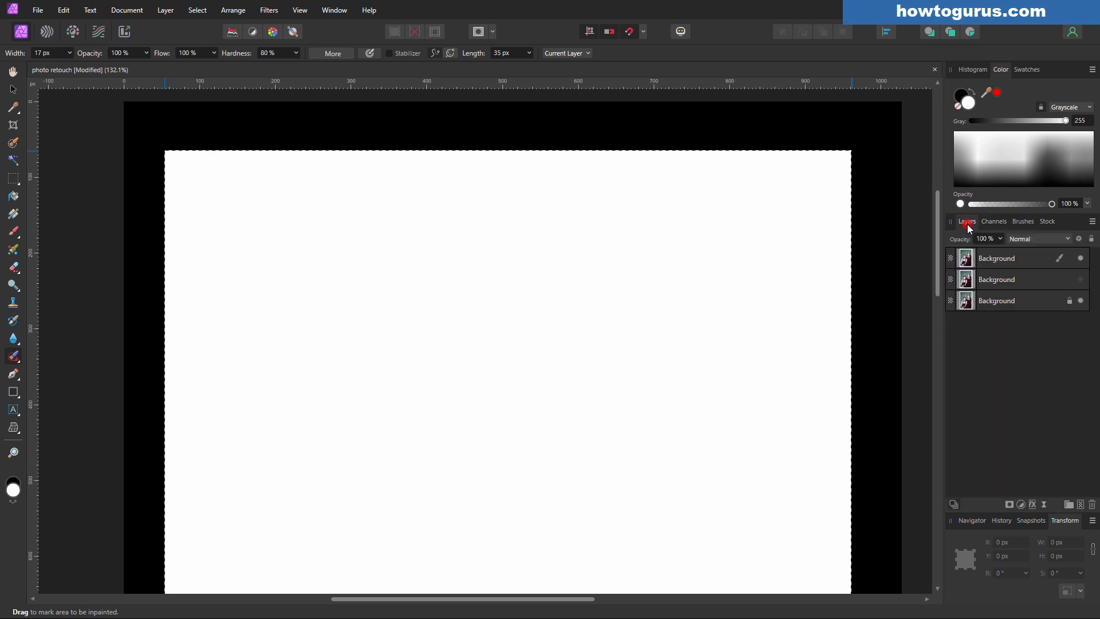
{"action": "left_click", "coordinate": [1018, 258]}
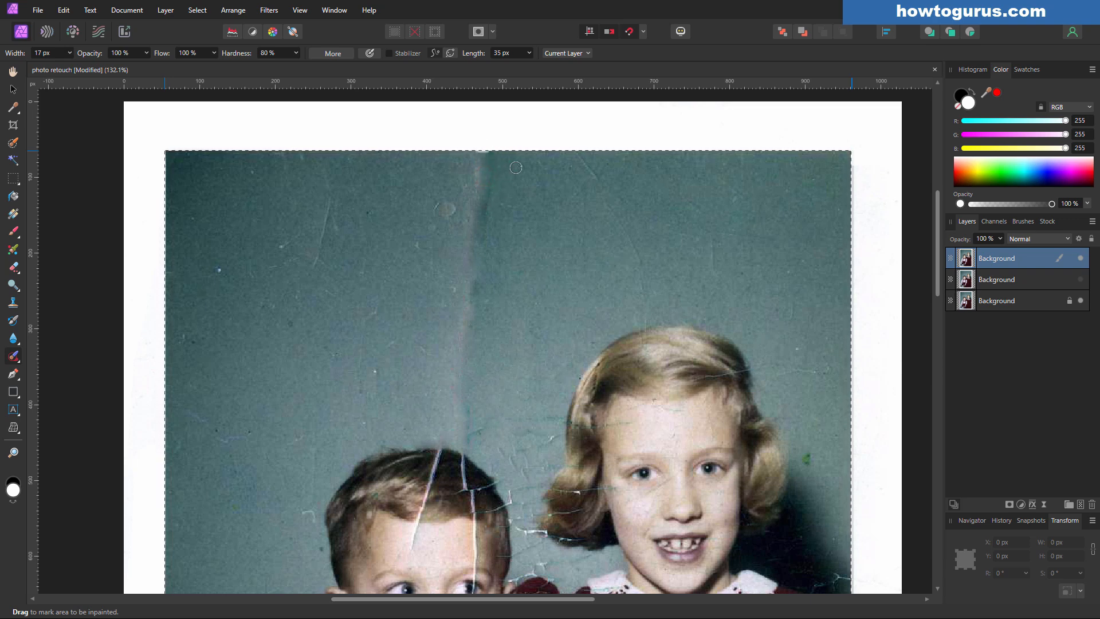
- Enlarge the inpainting brush to 94 px and paint out the faint vertical streak and the round blemish beside it
{"action": "key", "text": "bracketright"}
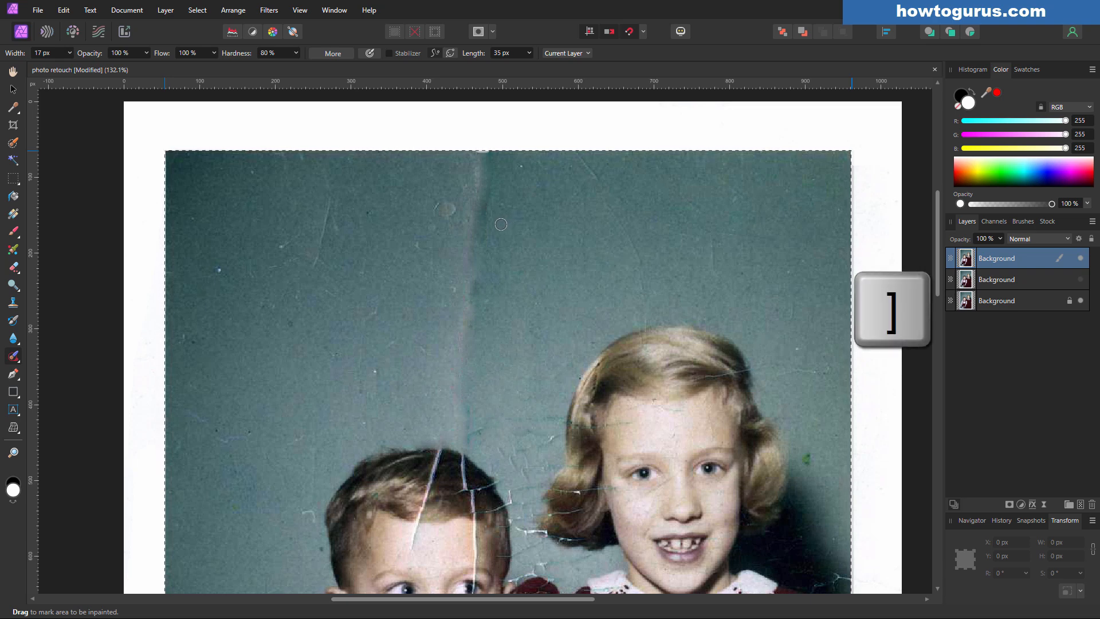
{"action": "key", "text": "bracketright"}
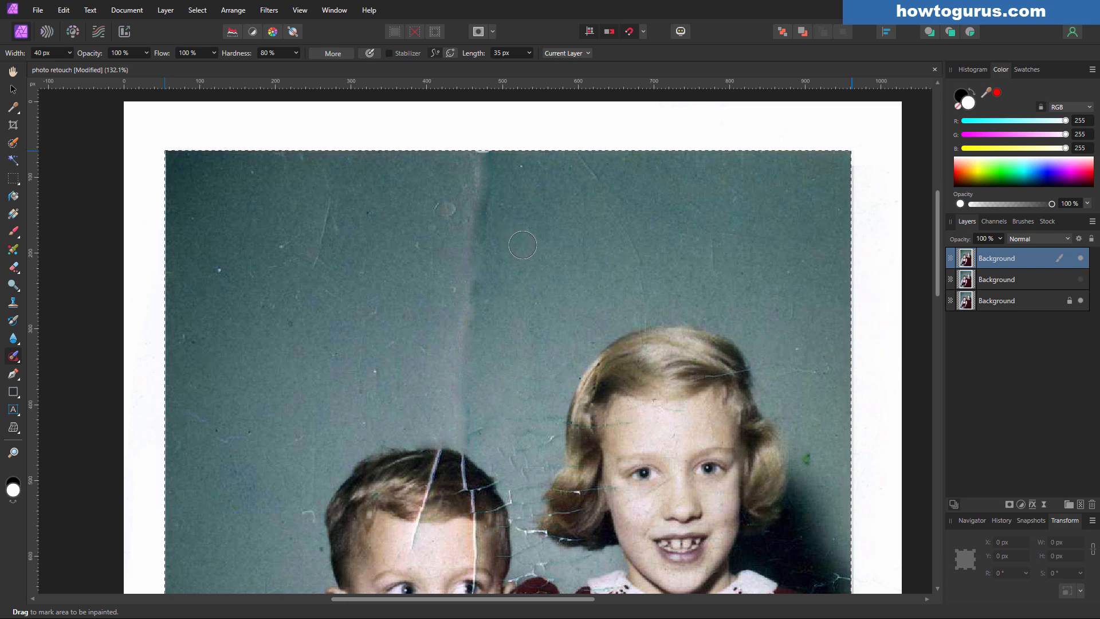
{"action": "key", "text": "bracketright"}
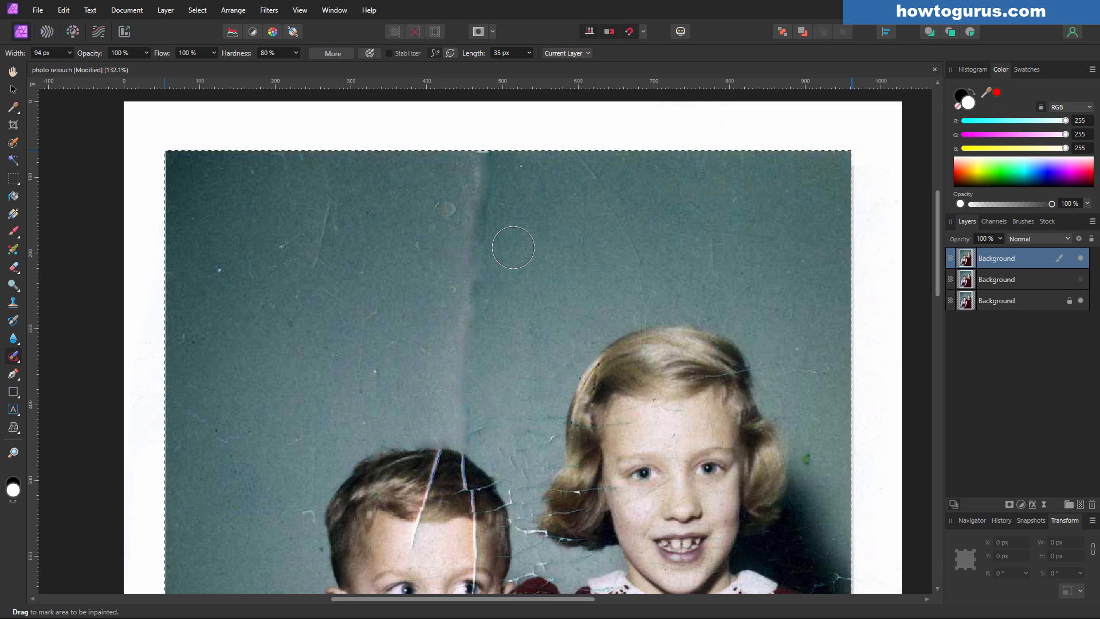
{"action": "left_click_drag", "start_coordinate": [489, 246], "coordinate": [464, 382]}
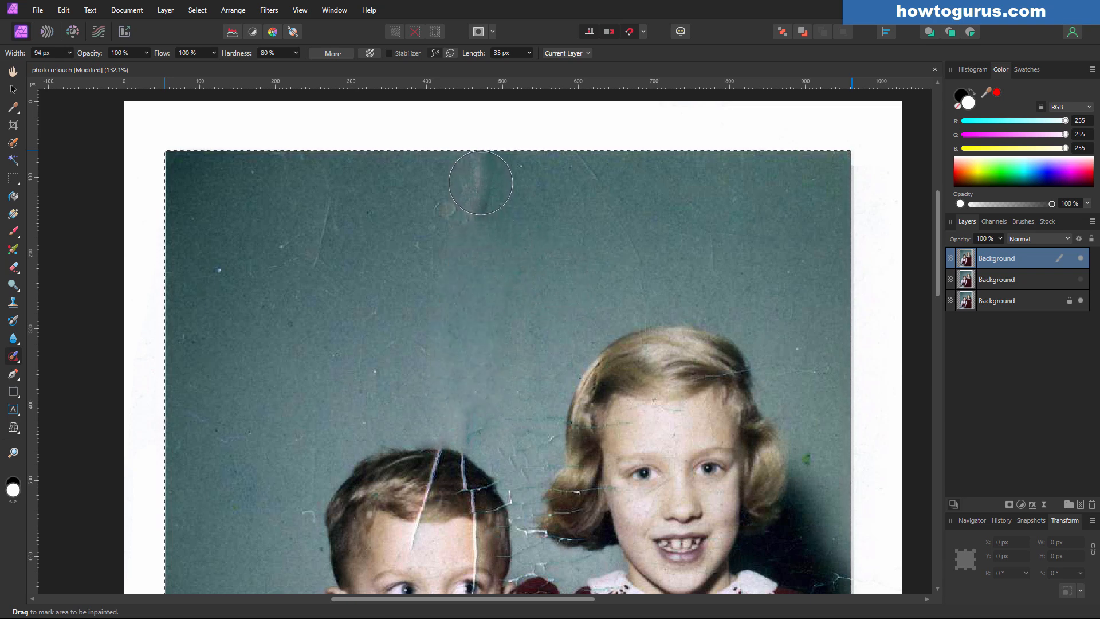
{"action": "left_click_drag", "start_coordinate": [480, 182], "coordinate": [478, 221]}
{"action": "mouse_move", "coordinate": [480, 177]}
{"action": "left_mouse_down"}
{"action": "mouse_move", "coordinate": [479, 237]}
{"action": "mouse_move", "coordinate": [504, 259]}
{"action": "left_mouse_up"}
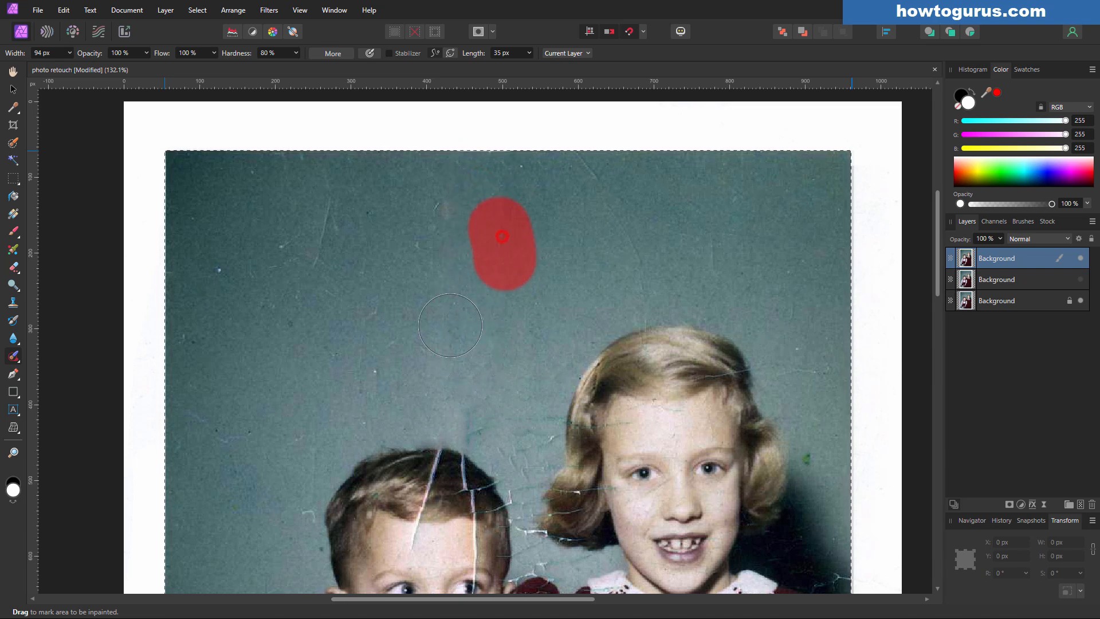
{"action": "left_click_drag", "start_coordinate": [439, 221], "coordinate": [442, 335]}
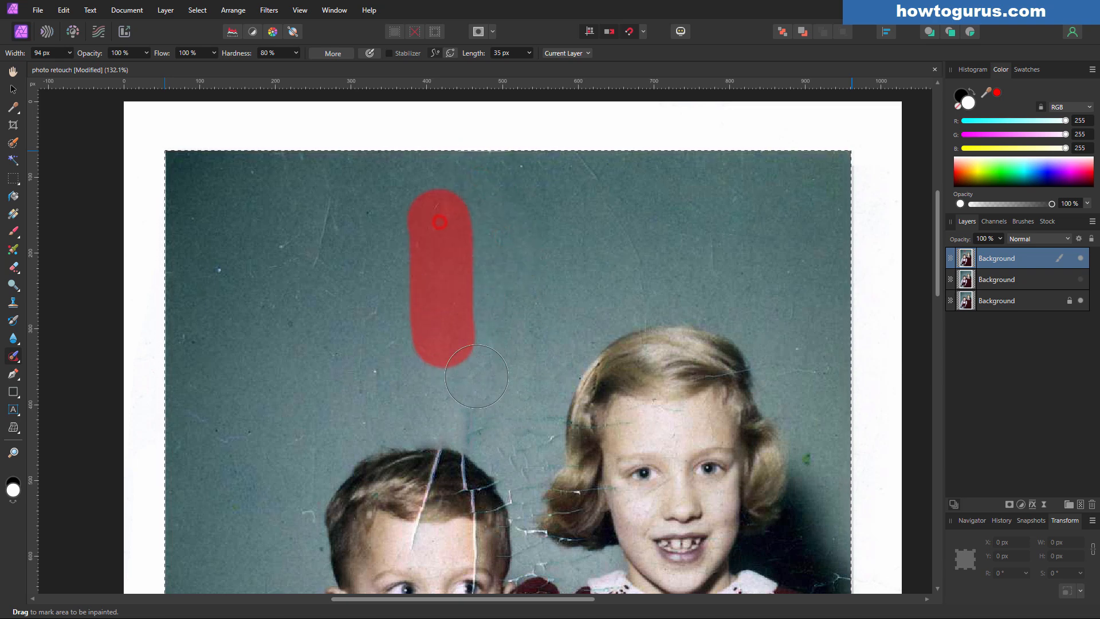
{"action": "left_click", "coordinate": [466, 418]}
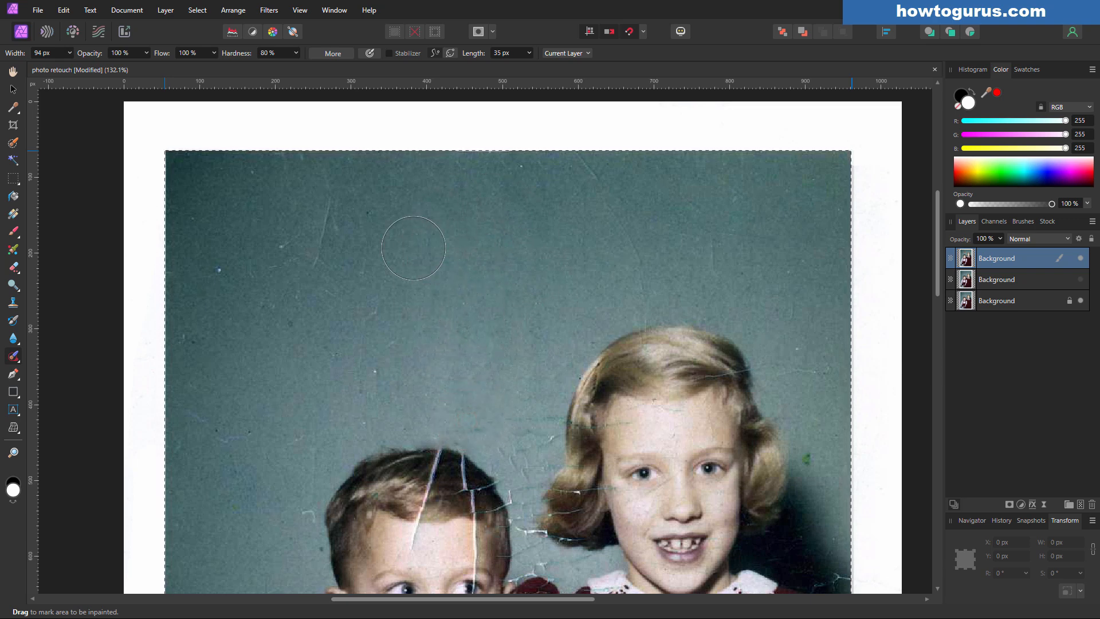
- Inpaint the long thin scratch and the surrounding marks in the backdrop above and to the left of the boy
{"action": "mouse_move", "coordinate": [360, 217]}
{"action": "left_mouse_down"}
{"action": "mouse_move", "coordinate": [324, 250]}
{"action": "mouse_move", "coordinate": [277, 240]}
{"action": "mouse_move", "coordinate": [292, 314]}
{"action": "left_mouse_up"}
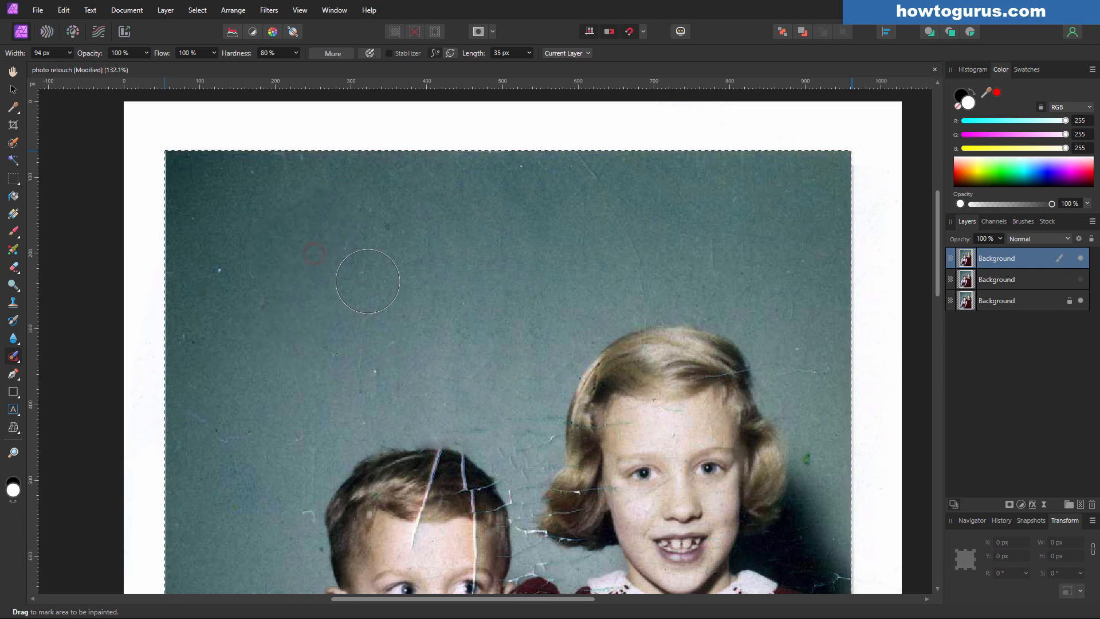
{"action": "left_click_drag", "start_coordinate": [366, 271], "coordinate": [373, 376]}
{"action": "left_click_drag", "start_coordinate": [326, 214], "coordinate": [298, 218]}
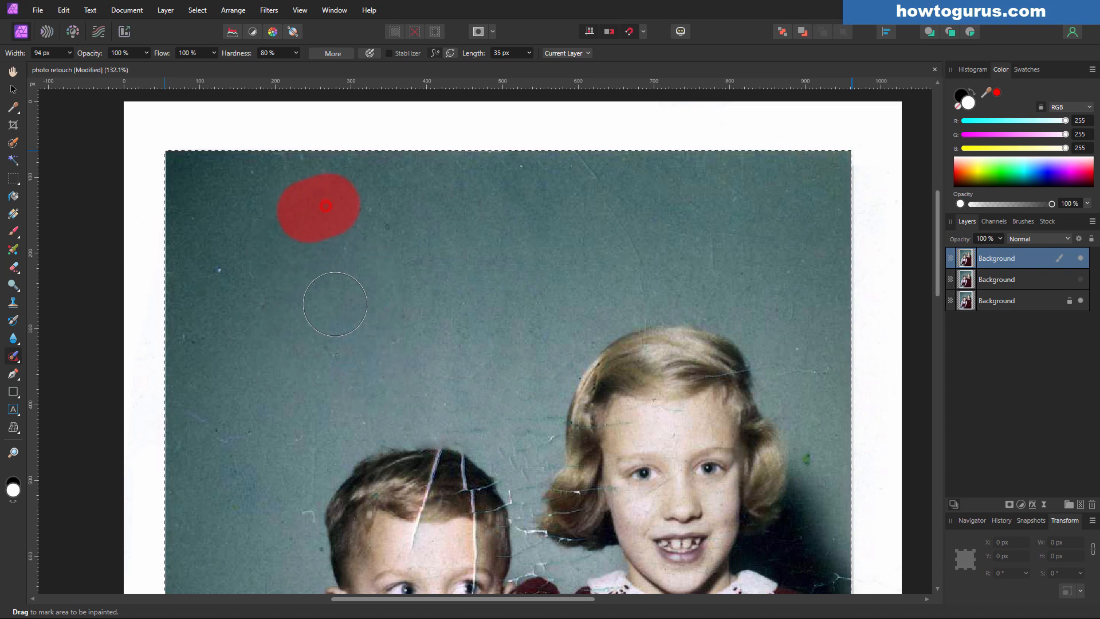
{"action": "left_click_drag", "start_coordinate": [375, 221], "coordinate": [410, 226]}
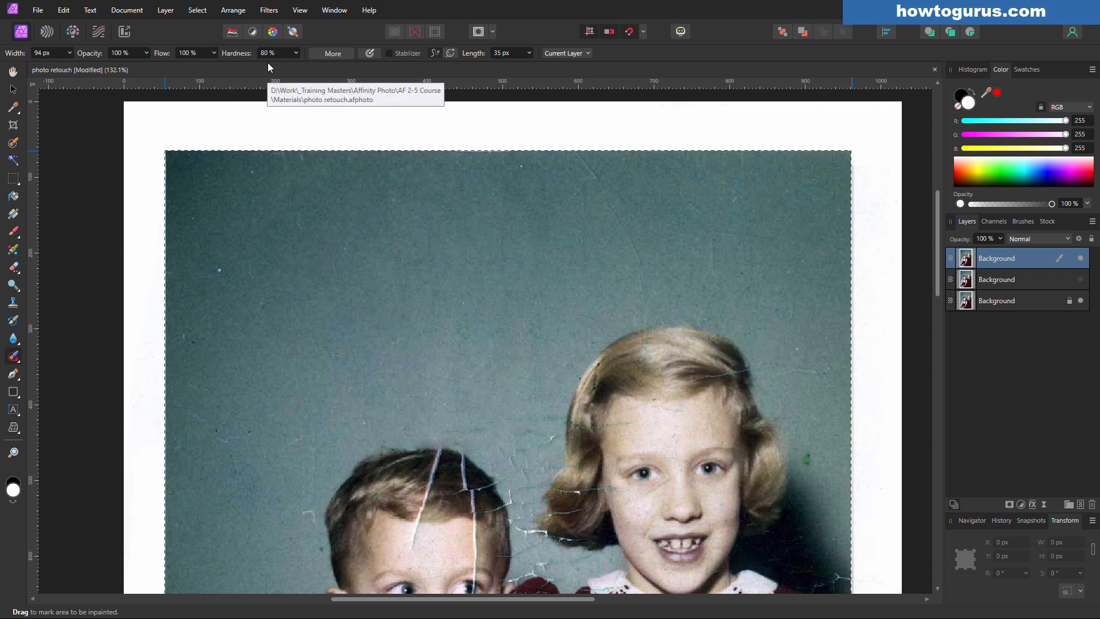
- Inpaint the bright blue spot and the specks in the backdrop near the picture's left edge
{"action": "left_click_drag", "start_coordinate": [218, 253], "coordinate": [229, 301]}
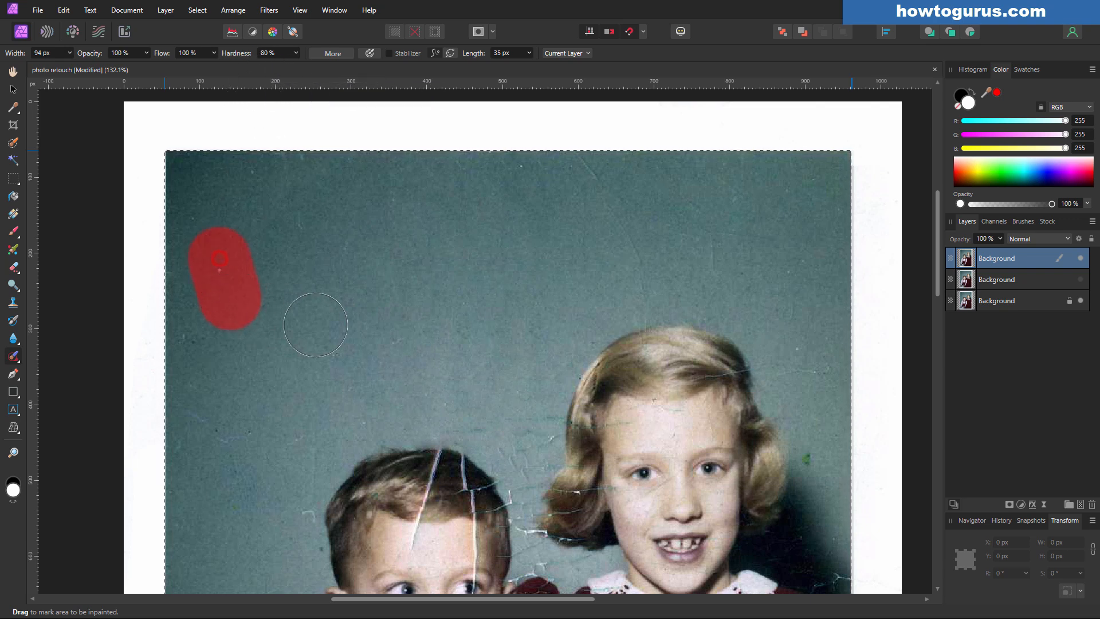
{"action": "left_click", "coordinate": [279, 214]}
{"action": "mouse_move", "coordinate": [280, 213]}
{"action": "left_mouse_down"}
{"action": "mouse_move", "coordinate": [317, 269]}
{"action": "mouse_move", "coordinate": [340, 303]}
{"action": "left_mouse_up"}
{"action": "left_click", "coordinate": [199, 337]}
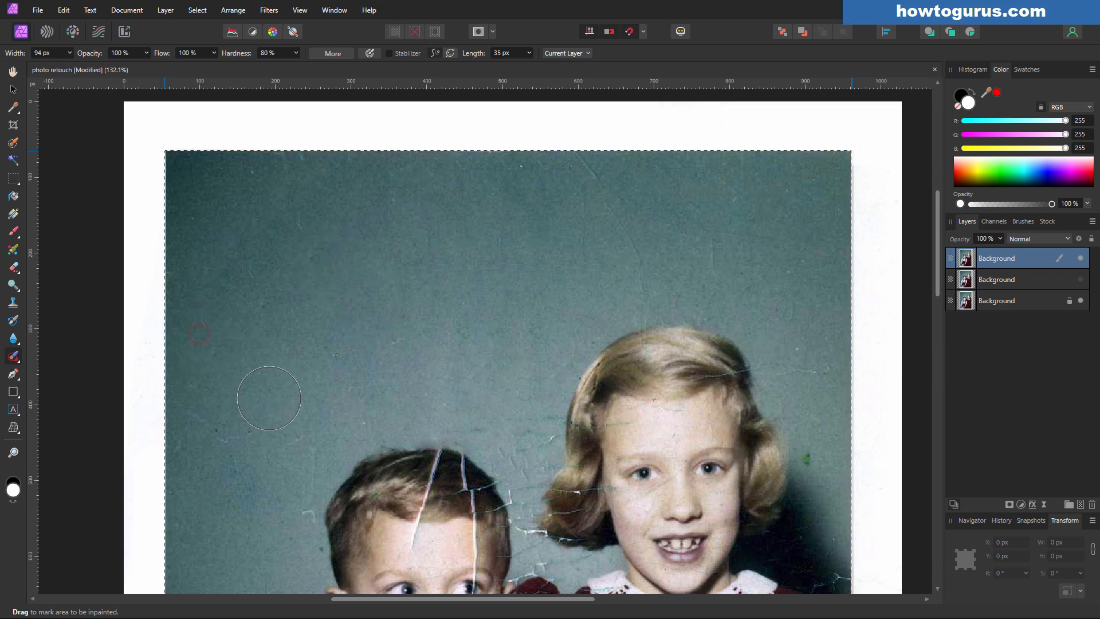
- Inpaint the specks and small scratches in the backdrop to the left of and above the boy's head
{"action": "left_click_drag", "start_coordinate": [216, 401], "coordinate": [215, 440]}
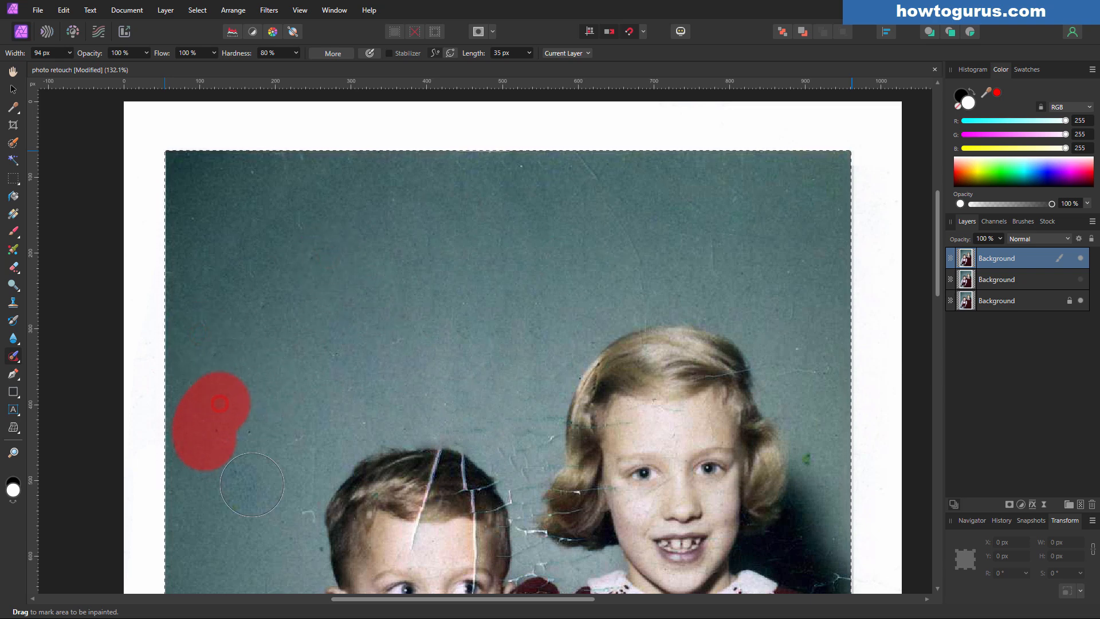
{"action": "left_click", "coordinate": [252, 433]}
{"action": "left_click_drag", "start_coordinate": [294, 442], "coordinate": [294, 466]}
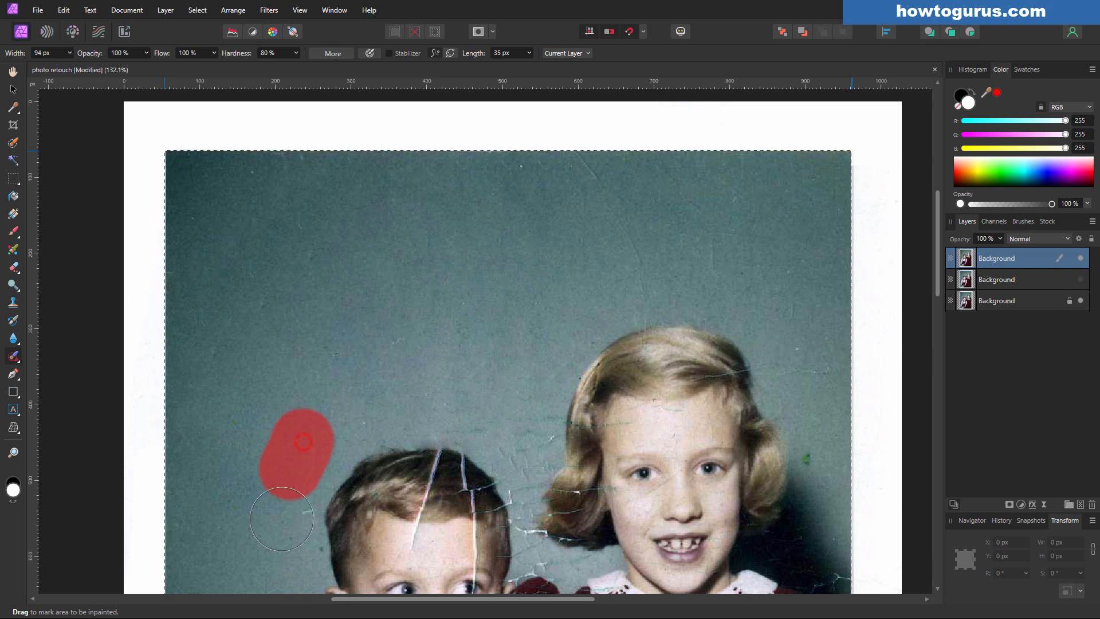
{"action": "left_click", "coordinate": [287, 515]}
{"action": "left_click", "coordinate": [272, 302]}
- Inpaint the scratches in the backdrop above the girl's head, up to the picture's upper edge
{"action": "mouse_move", "coordinate": [496, 186]}
{"action": "left_mouse_down"}
{"action": "mouse_move", "coordinate": [577, 177]}
{"action": "mouse_move", "coordinate": [642, 249]}
{"action": "left_mouse_up"}
{"action": "left_click_drag", "start_coordinate": [628, 291], "coordinate": [716, 232]}
{"action": "left_click_drag", "start_coordinate": [613, 192], "coordinate": [556, 189]}
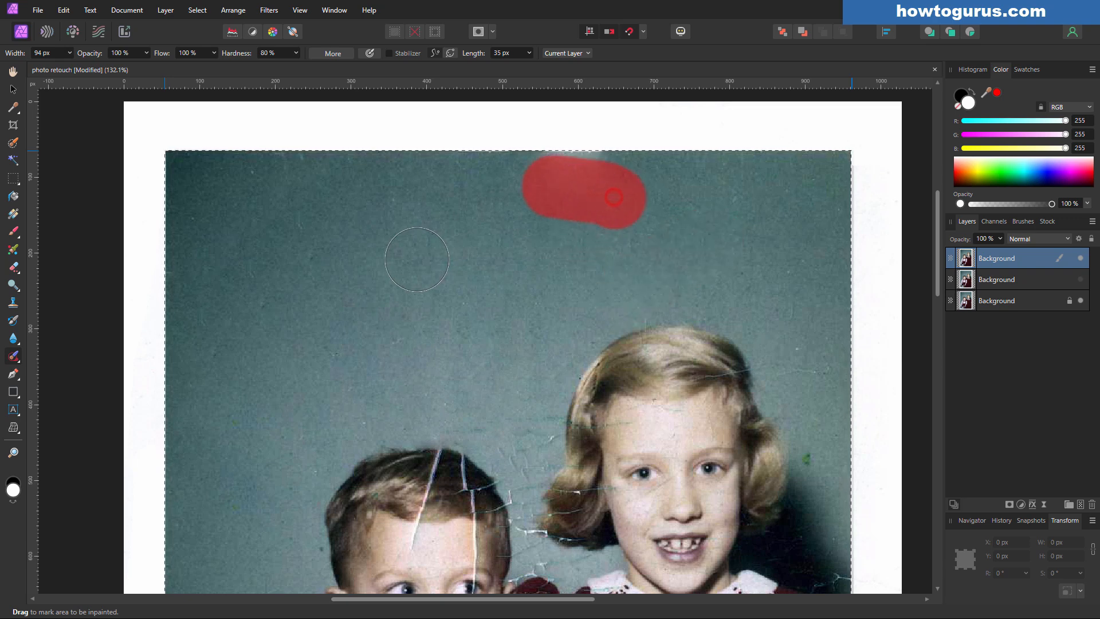
{"action": "left_click_drag", "start_coordinate": [626, 185], "coordinate": [504, 192]}
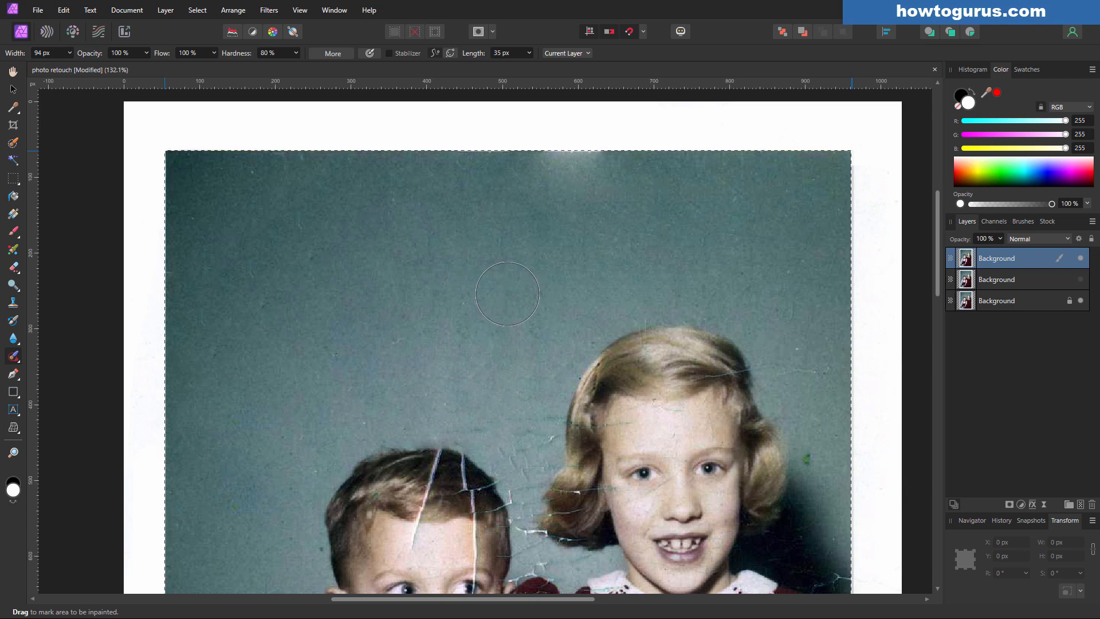
- Reduce the inpainting brush to 16 px and inpaint the thin crack running across the dress beside the lower buttons
{"action": "key", "text": "space"}
{"action": "left_click_drag", "start_coordinate": [523, 377], "coordinate": [465, 183]}
{"action": "left_click_drag", "start_coordinate": [492, 323], "coordinate": [482, 228]}
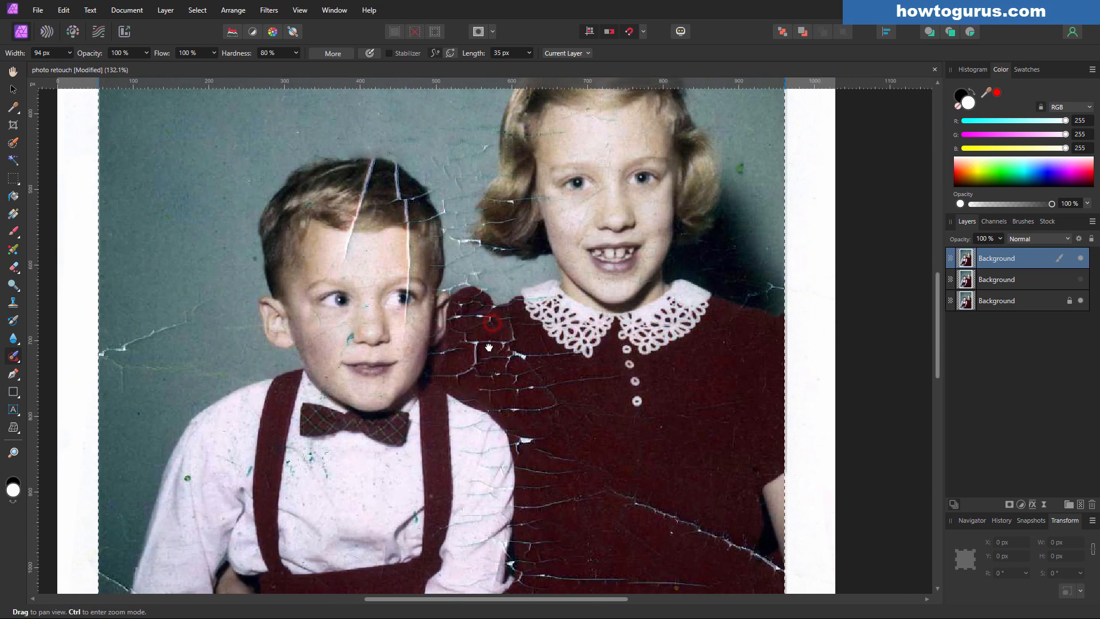
{"action": "left_click_drag", "start_coordinate": [488, 347], "coordinate": [493, 276]}
{"action": "key", "text": "bracketleft"}
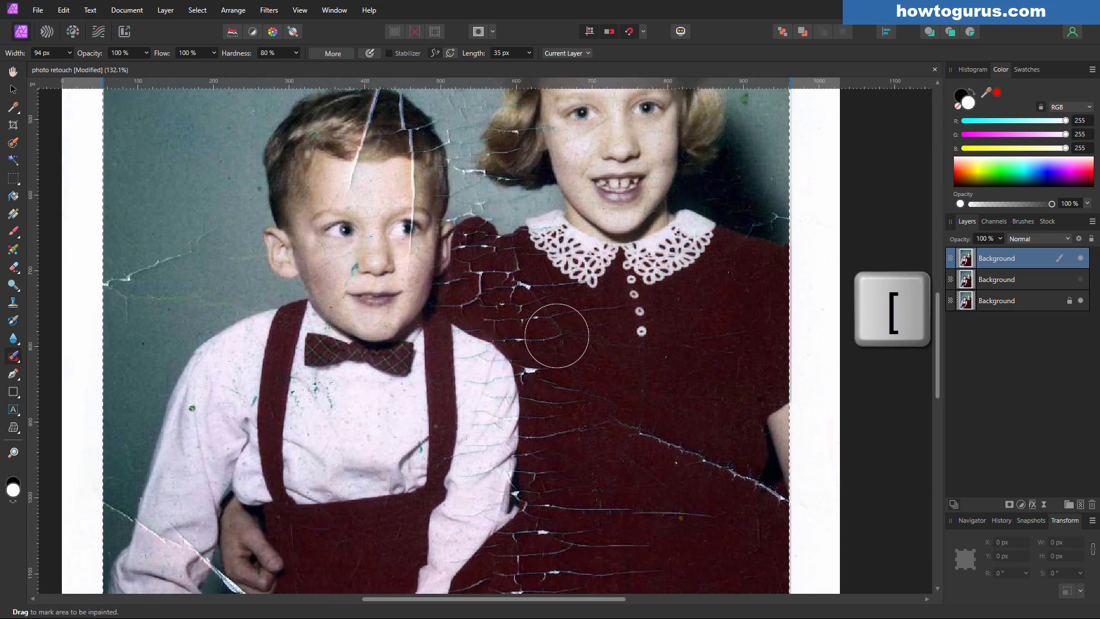
{"action": "key", "text": "bracketleft"}
{"action": "key", "text": "bracketleft"}
{"action": "key", "text": "bracketleft"}
{"action": "key", "text": "bracketleft"}
{"action": "key", "text": "bracketleft"}
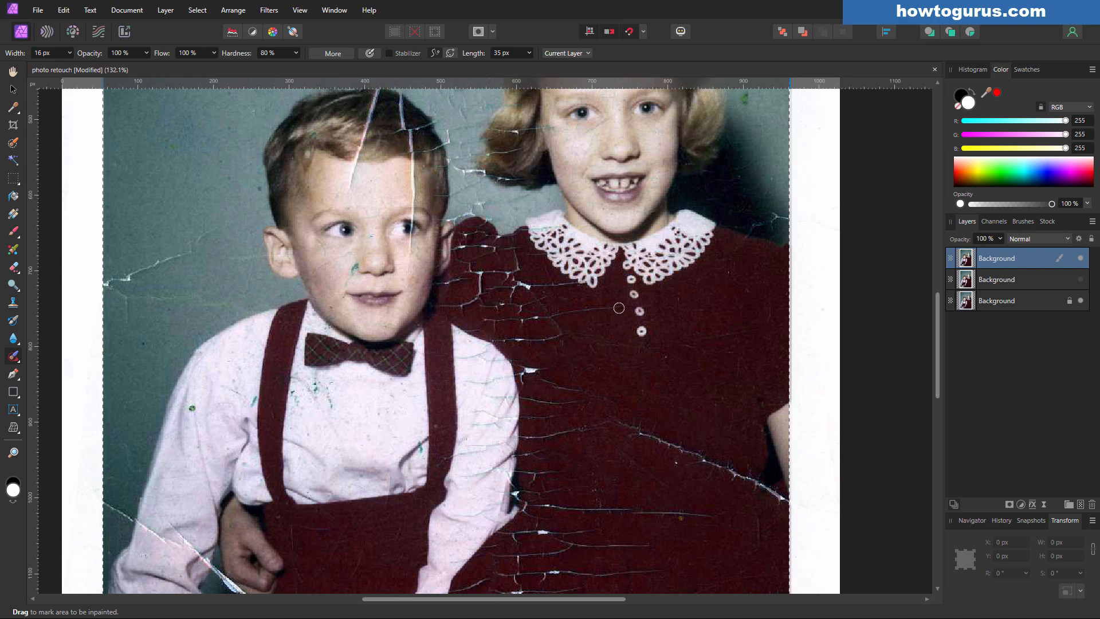
{"action": "mouse_move", "coordinate": [608, 308]}
{"action": "left_mouse_down"}
{"action": "mouse_move", "coordinate": [541, 318]}
{"action": "mouse_move", "coordinate": [565, 344]}
{"action": "mouse_move", "coordinate": [523, 340]}
{"action": "left_mouse_up"}
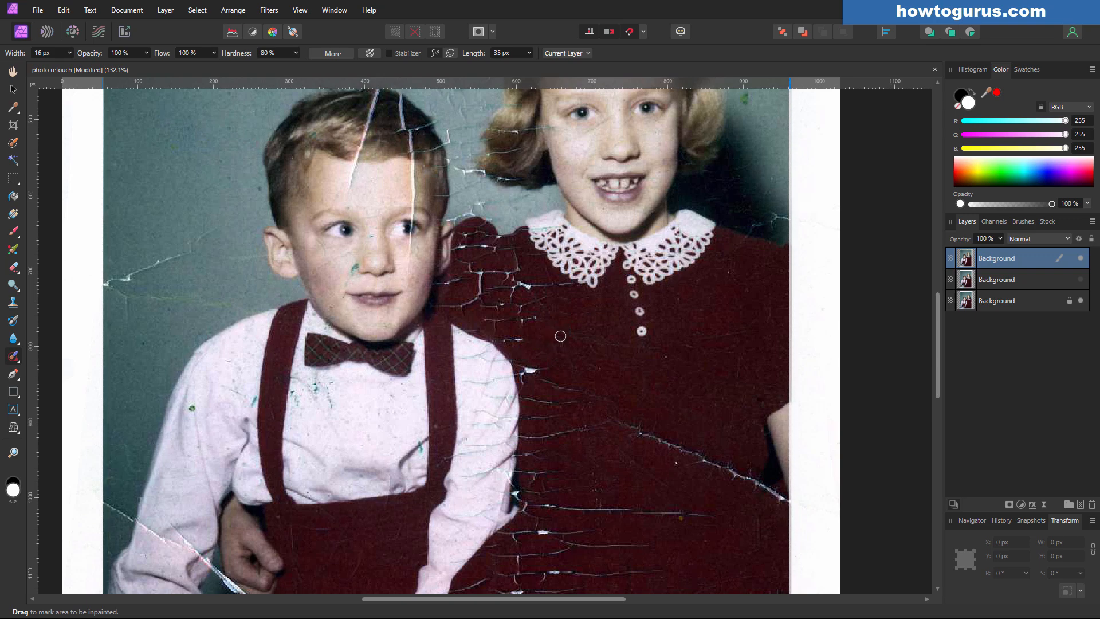
- Inpaint the network of cracks on the dress between the boy's shoulder and the lace collar
{"action": "left_click", "coordinate": [593, 351]}
{"action": "mouse_move", "coordinate": [543, 296]}
{"action": "left_mouse_down"}
{"action": "mouse_move", "coordinate": [512, 308]}
{"action": "mouse_move", "coordinate": [534, 325]}
{"action": "mouse_move", "coordinate": [506, 322]}
{"action": "left_mouse_up"}
{"action": "mouse_move", "coordinate": [532, 287]}
{"action": "left_mouse_down"}
{"action": "mouse_move", "coordinate": [513, 311]}
{"action": "mouse_move", "coordinate": [501, 287]}
{"action": "mouse_move", "coordinate": [475, 298]}
{"action": "left_mouse_up"}
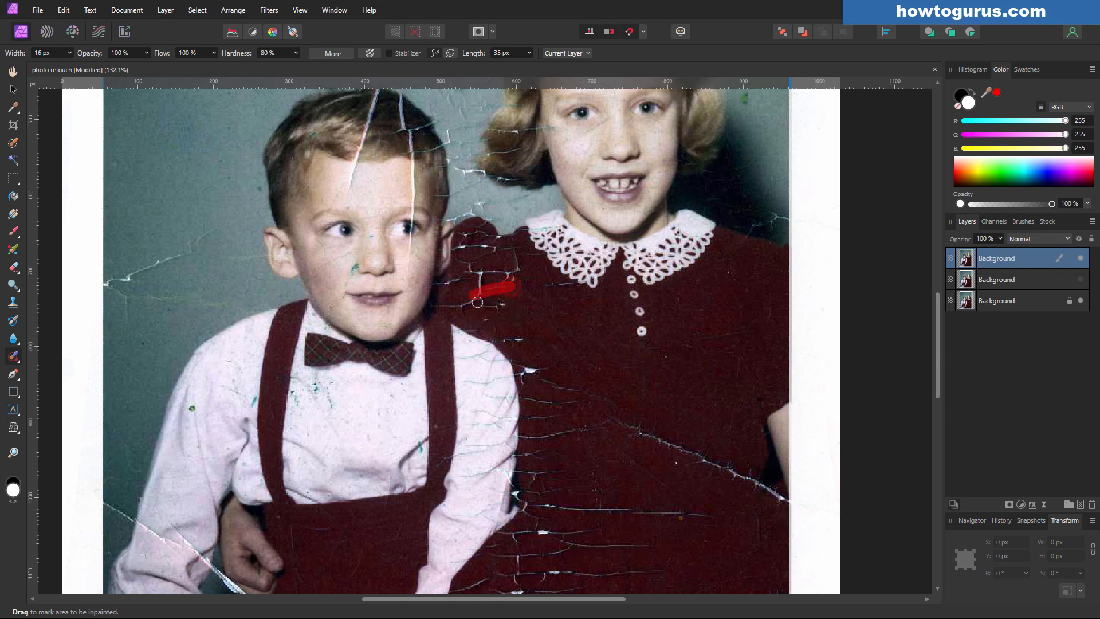
{"action": "left_click", "coordinate": [498, 301]}
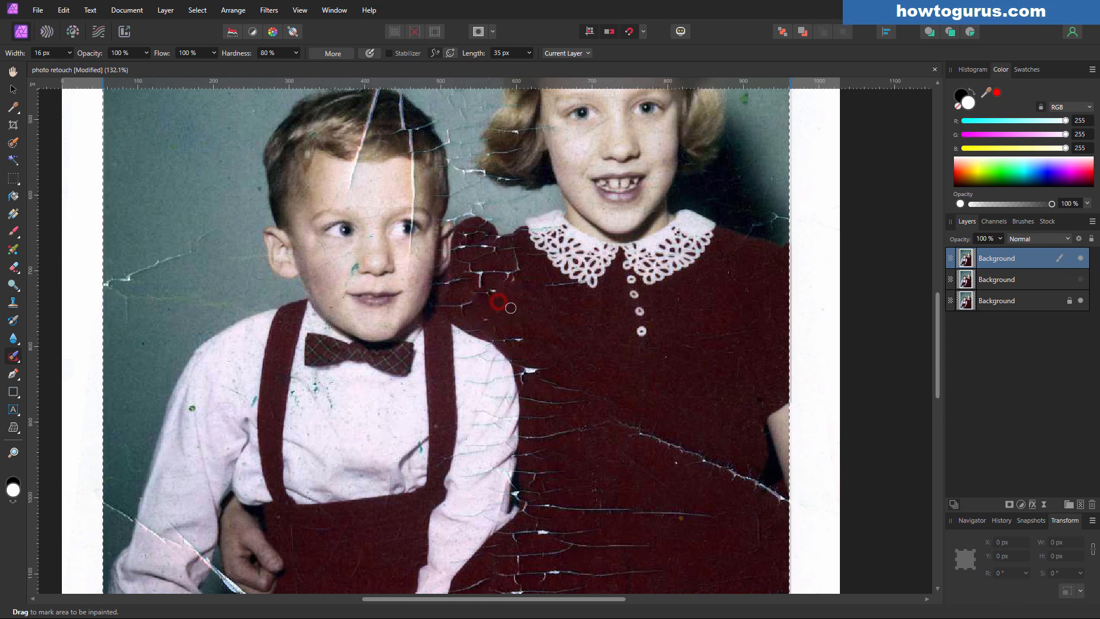
{"action": "mouse_move", "coordinate": [502, 291]}
{"action": "left_mouse_down"}
{"action": "mouse_move", "coordinate": [481, 271]}
{"action": "mouse_move", "coordinate": [522, 291]}
{"action": "left_mouse_up"}
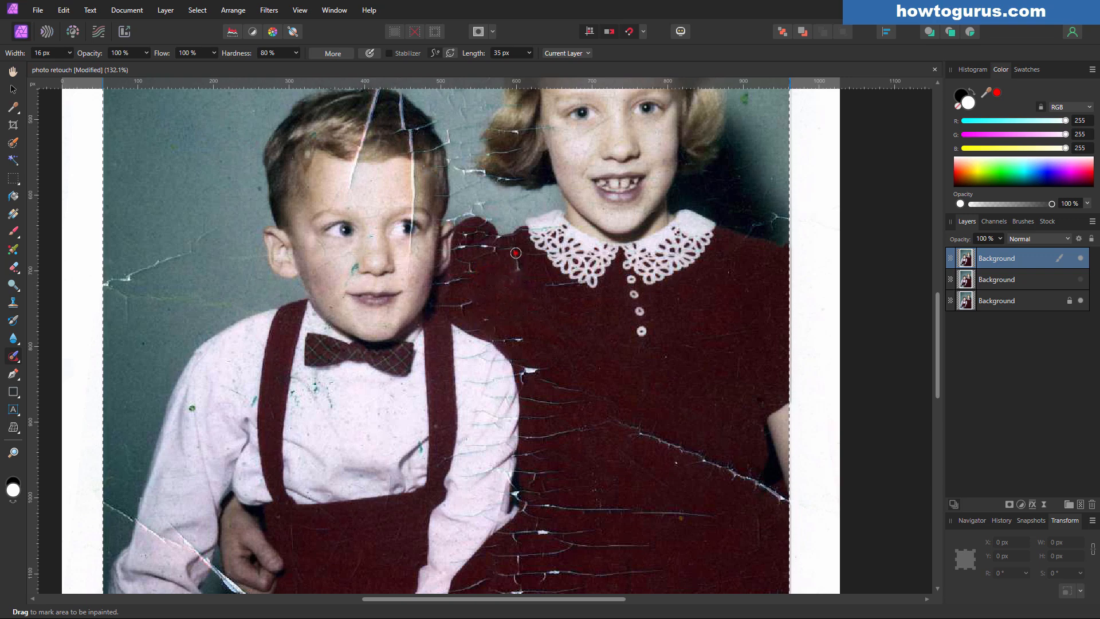
{"action": "left_click", "coordinate": [516, 252]}
{"action": "left_click_drag", "start_coordinate": [546, 284], "coordinate": [579, 290]}
{"action": "left_click_drag", "start_coordinate": [494, 339], "coordinate": [536, 340]}
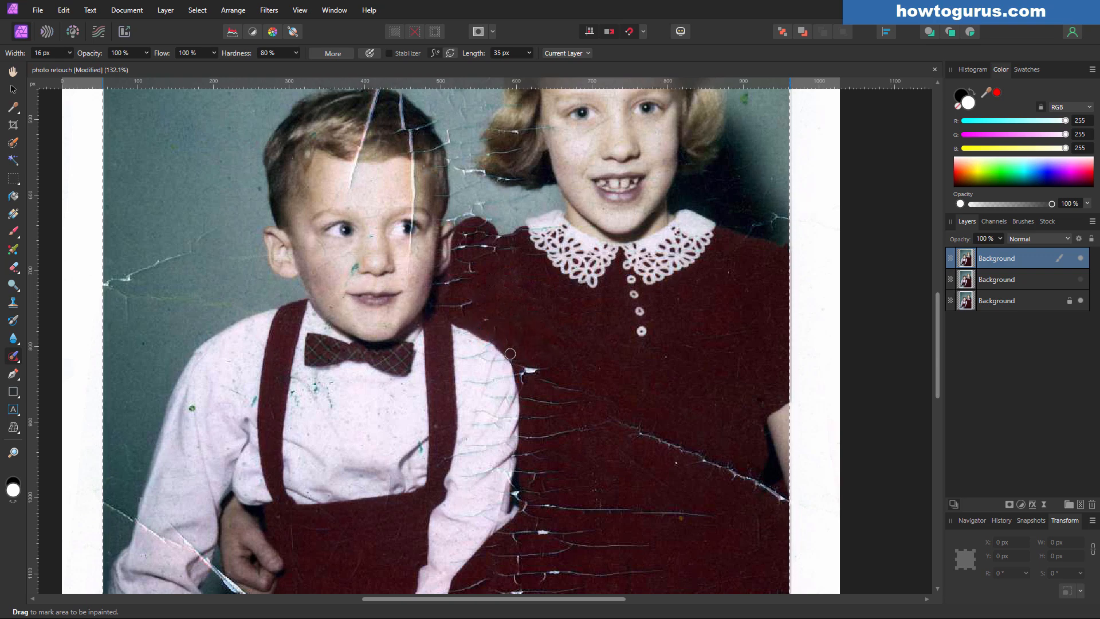
- Inpaint the white chip and the horizontal cracks in the dress beside the boy's upper sleeve, undoing one misplaced stroke
{"action": "left_click_drag", "start_coordinate": [518, 372], "coordinate": [519, 372]}
{"action": "key", "text": "ctrl+z"}
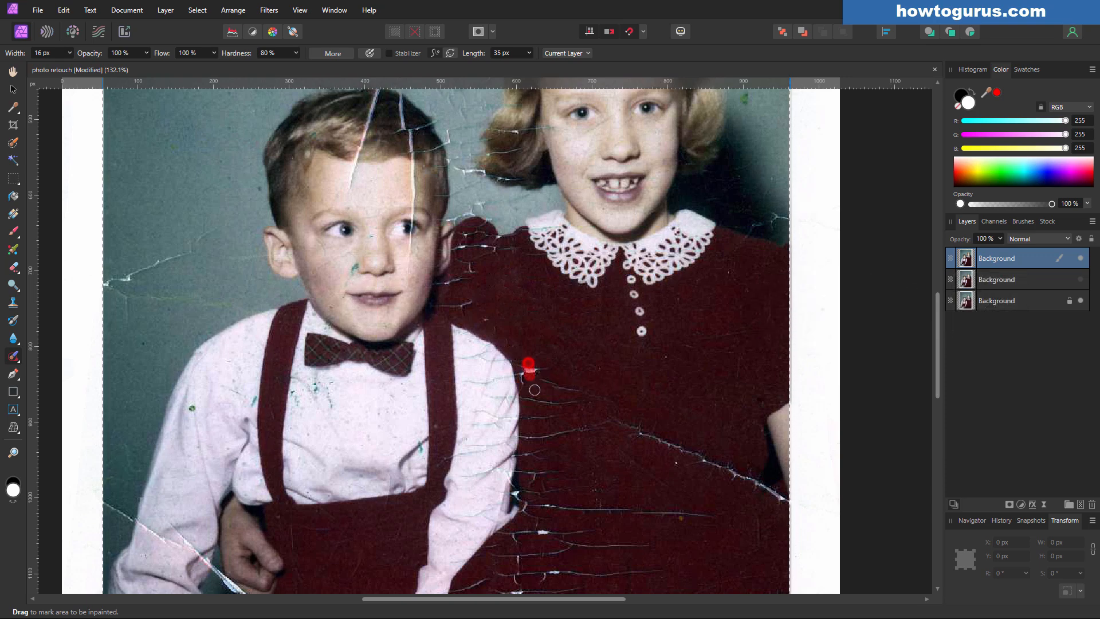
{"action": "mouse_move", "coordinate": [531, 369]}
{"action": "left_mouse_down"}
{"action": "mouse_move", "coordinate": [540, 373]}
{"action": "mouse_move", "coordinate": [522, 377]}
{"action": "left_mouse_up"}
{"action": "mouse_move", "coordinate": [539, 381]}
{"action": "left_mouse_down"}
{"action": "mouse_move", "coordinate": [568, 408]}
{"action": "mouse_move", "coordinate": [540, 403]}
{"action": "mouse_move", "coordinate": [600, 398]}
{"action": "left_mouse_up"}
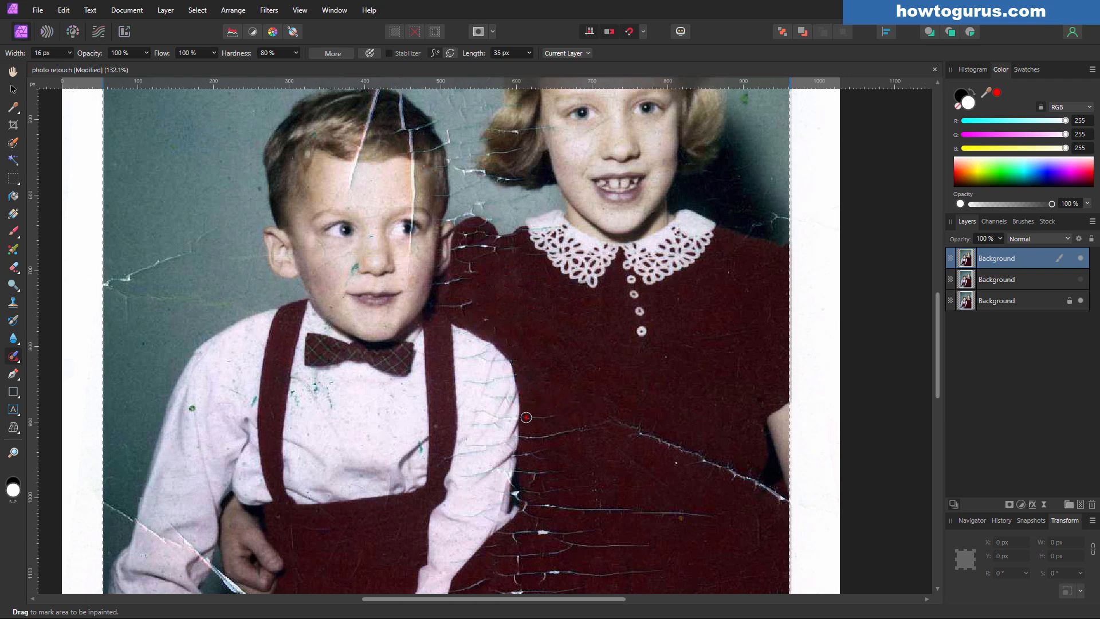
{"action": "left_click_drag", "start_coordinate": [525, 417], "coordinate": [608, 422]}
{"action": "left_click_drag", "start_coordinate": [553, 449], "coordinate": [568, 446]}
- Inpaint the thin cracks crossing the boy's white sleeve next to the dress, down to the elbow
{"action": "left_click_drag", "start_coordinate": [502, 395], "coordinate": [480, 406]}
{"action": "mouse_move", "coordinate": [510, 371]}
{"action": "left_mouse_down"}
{"action": "mouse_move", "coordinate": [479, 385]}
{"action": "mouse_move", "coordinate": [490, 360]}
{"action": "mouse_move", "coordinate": [457, 359]}
{"action": "left_mouse_up"}
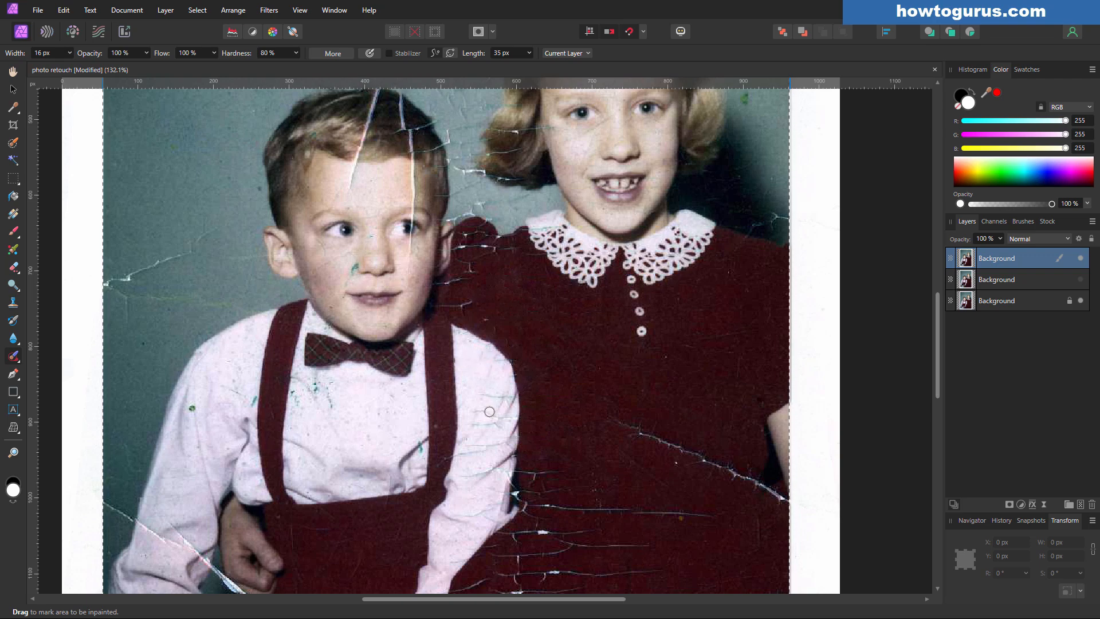
{"action": "mouse_move", "coordinate": [459, 457]}
{"action": "left_mouse_down"}
{"action": "mouse_move", "coordinate": [502, 449]}
{"action": "mouse_move", "coordinate": [464, 447]}
{"action": "mouse_move", "coordinate": [468, 470]}
{"action": "mouse_move", "coordinate": [457, 471]}
{"action": "mouse_move", "coordinate": [509, 496]}
{"action": "left_mouse_up"}
{"action": "left_click", "coordinate": [489, 518]}
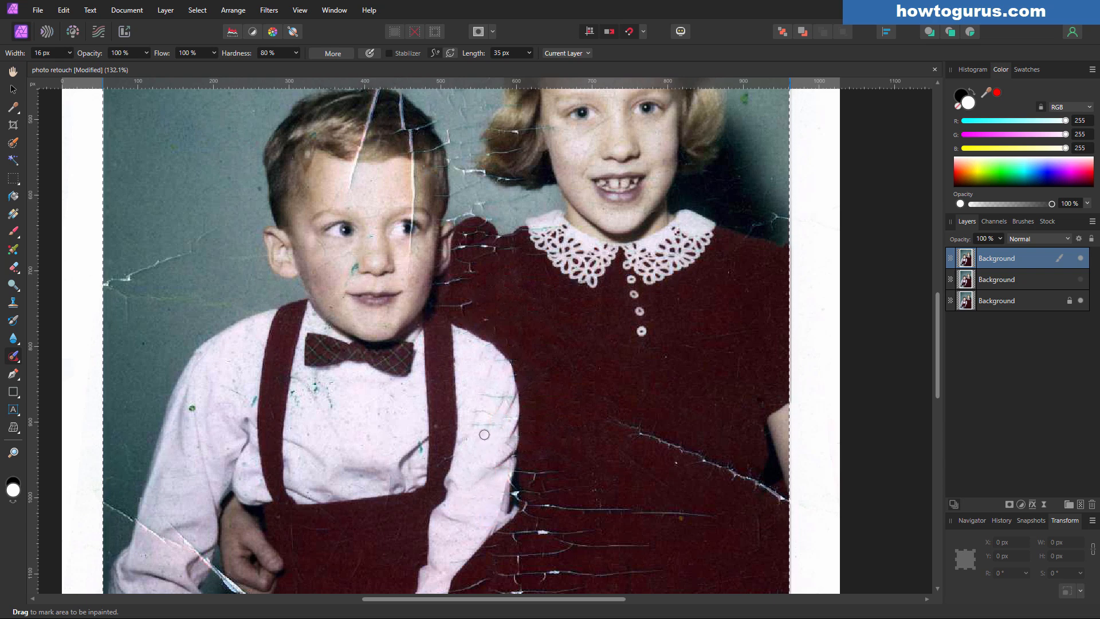
- Inpaint the leftover sleeve marks, specks on the shirt front below the bow tie, and the green spot beside the suspender
{"action": "left_click_drag", "start_coordinate": [490, 409], "coordinate": [488, 438]}
{"action": "left_click_drag", "start_coordinate": [486, 398], "coordinate": [494, 395]}
{"action": "mouse_move", "coordinate": [323, 383]}
{"action": "left_mouse_down"}
{"action": "mouse_move", "coordinate": [339, 414]}
{"action": "mouse_move", "coordinate": [355, 400]}
{"action": "mouse_move", "coordinate": [395, 397]}
{"action": "mouse_move", "coordinate": [381, 428]}
{"action": "mouse_move", "coordinate": [396, 438]}
{"action": "mouse_move", "coordinate": [361, 426]}
{"action": "mouse_move", "coordinate": [371, 412]}
{"action": "left_mouse_up"}
{"action": "left_click", "coordinate": [420, 449]}
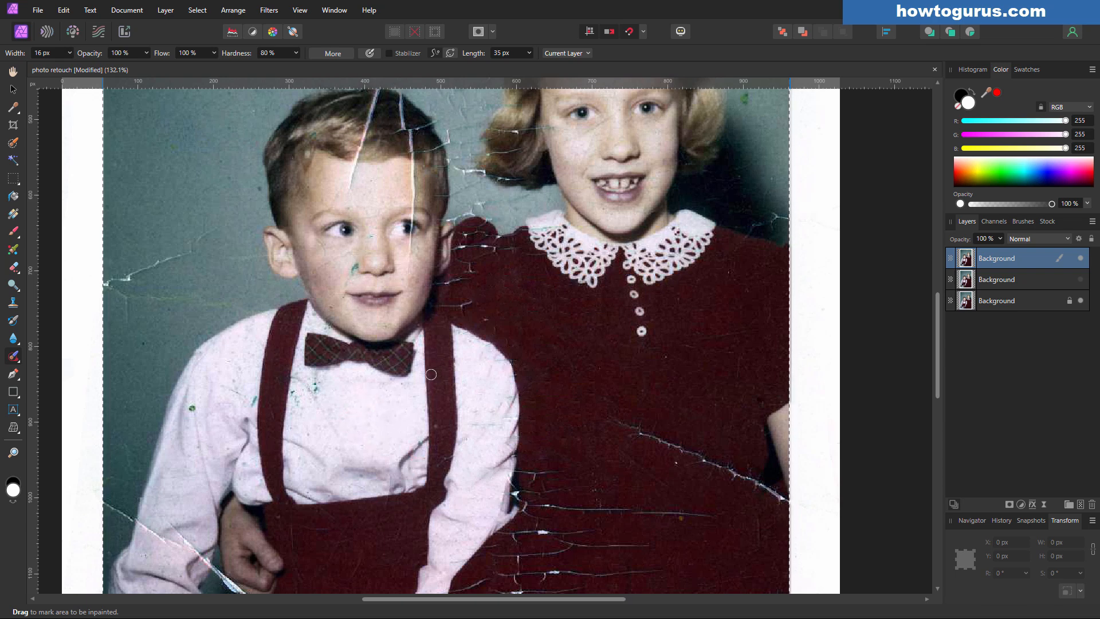
- Inpaint the remaining cracks on the dress shoulder between the boy's ear and the lace collar
{"action": "left_click_drag", "start_coordinate": [468, 306], "coordinate": [472, 311]}
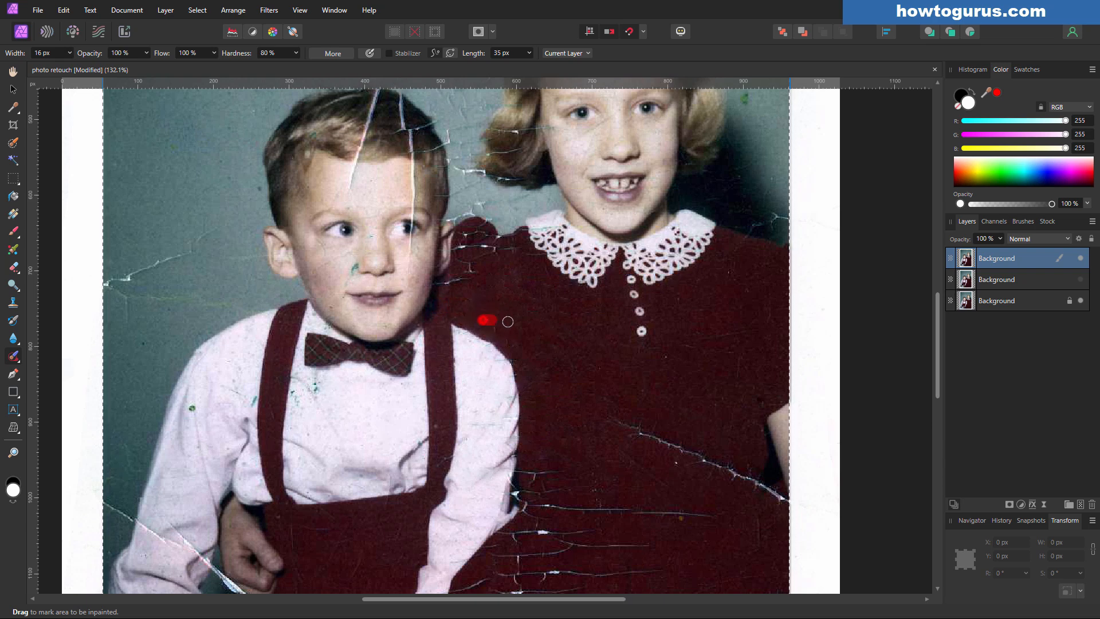
{"action": "left_click_drag", "start_coordinate": [476, 280], "coordinate": [478, 268]}
{"action": "mouse_move", "coordinate": [468, 259]}
{"action": "left_mouse_down"}
{"action": "mouse_move", "coordinate": [513, 250]}
{"action": "mouse_move", "coordinate": [465, 248]}
{"action": "mouse_move", "coordinate": [499, 247]}
{"action": "mouse_move", "coordinate": [479, 236]}
{"action": "left_mouse_up"}
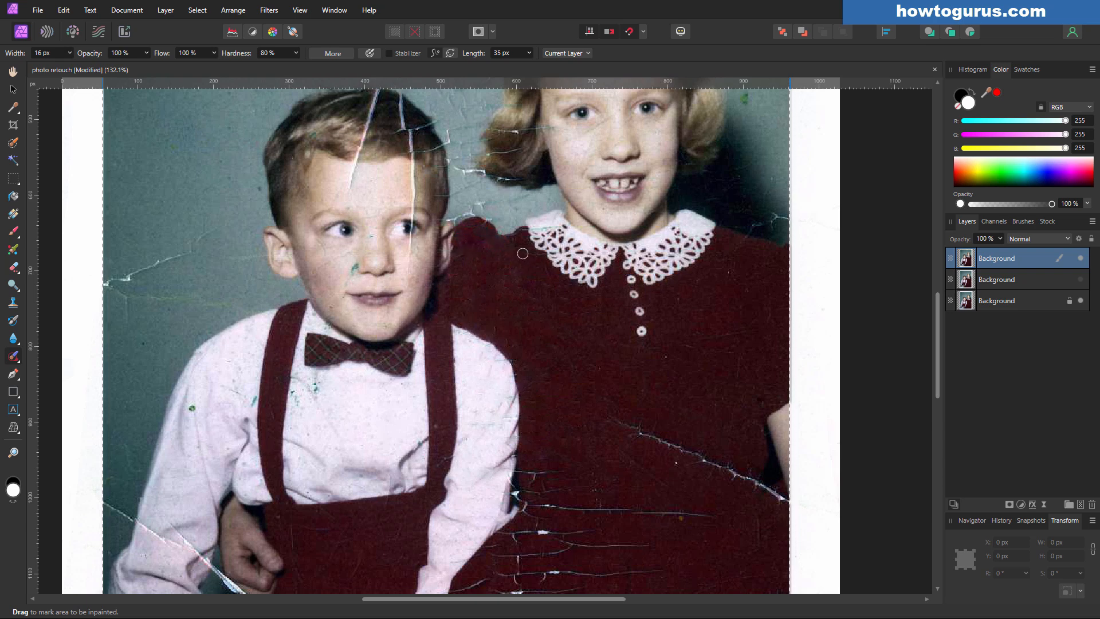
{"action": "left_click_drag", "start_coordinate": [518, 251], "coordinate": [538, 250]}
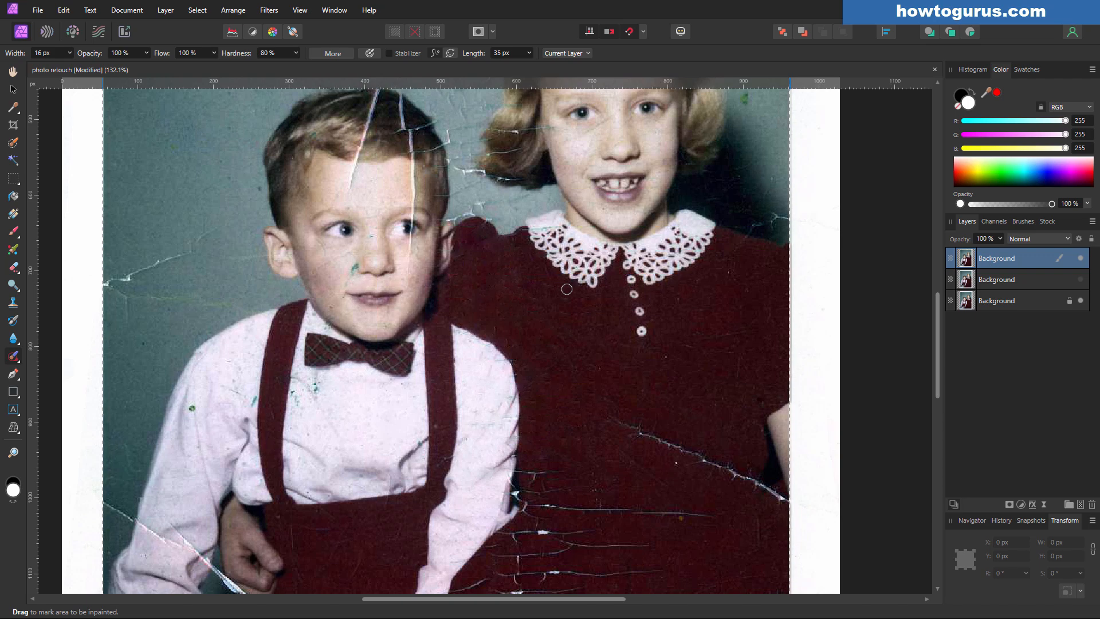
- Bring the cracked area around both children's heads into view
{"action": "scroll", "coordinate": [597, 306], "scroll_direction": "up", "scroll_amount": 1}
{"action": "scroll", "coordinate": [593, 306], "scroll_direction": "down", "scroll_amount": 1}
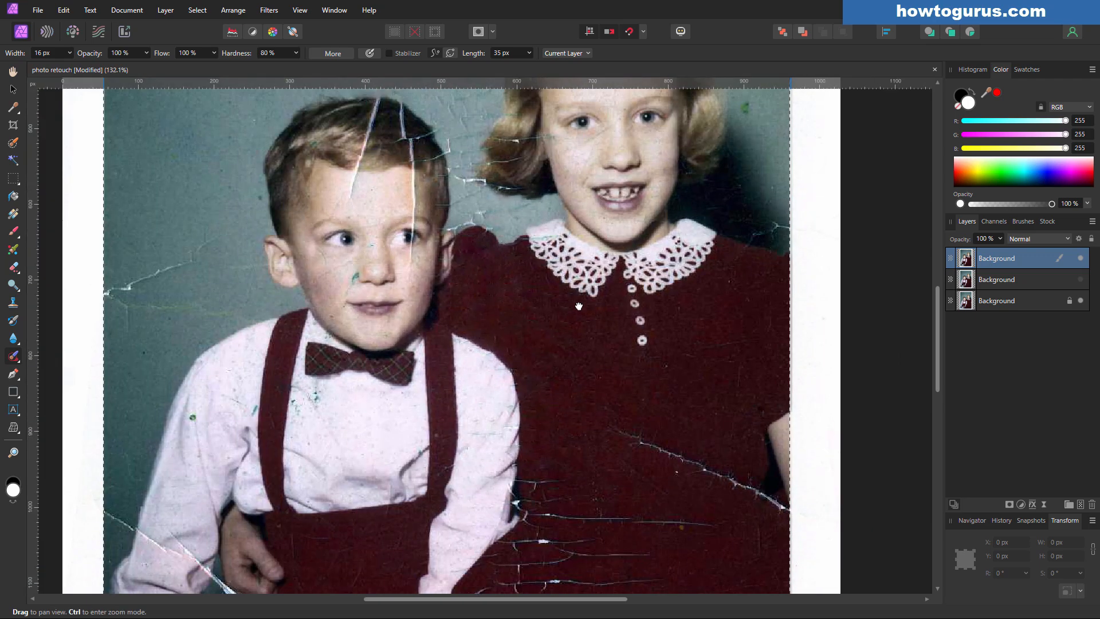
{"action": "mouse_move", "coordinate": [579, 304]}
{"action": "left_mouse_down"}
{"action": "mouse_move", "coordinate": [543, 421]}
{"action": "mouse_move", "coordinate": [517, 439]}
{"action": "left_mouse_up"}
{"action": "scroll", "coordinate": [543, 421], "scroll_direction": "up", "scroll_amount": 1}
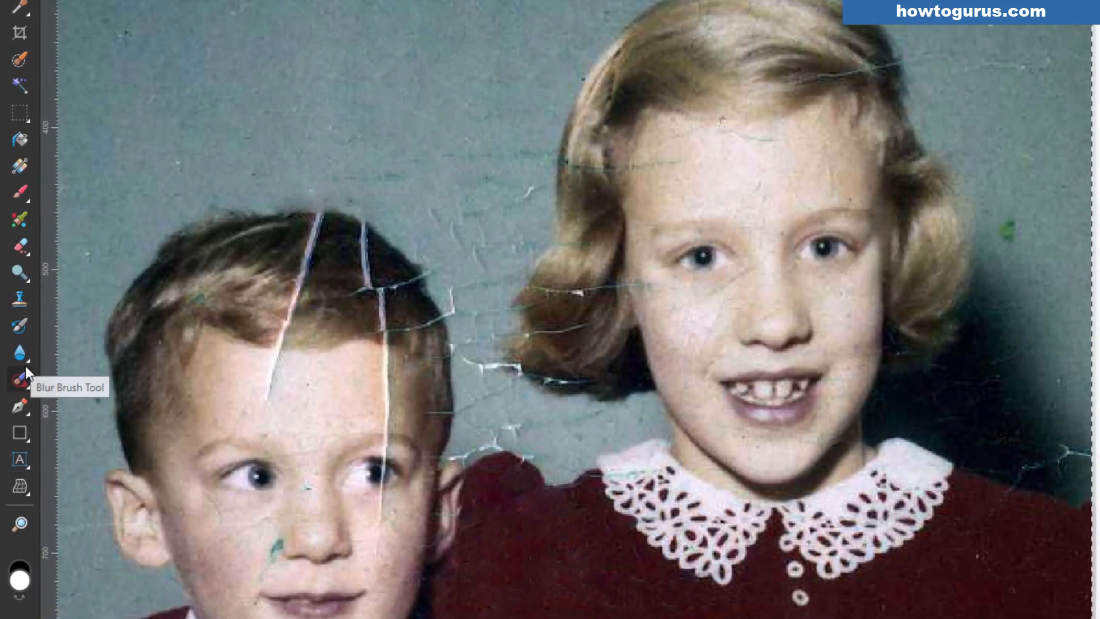